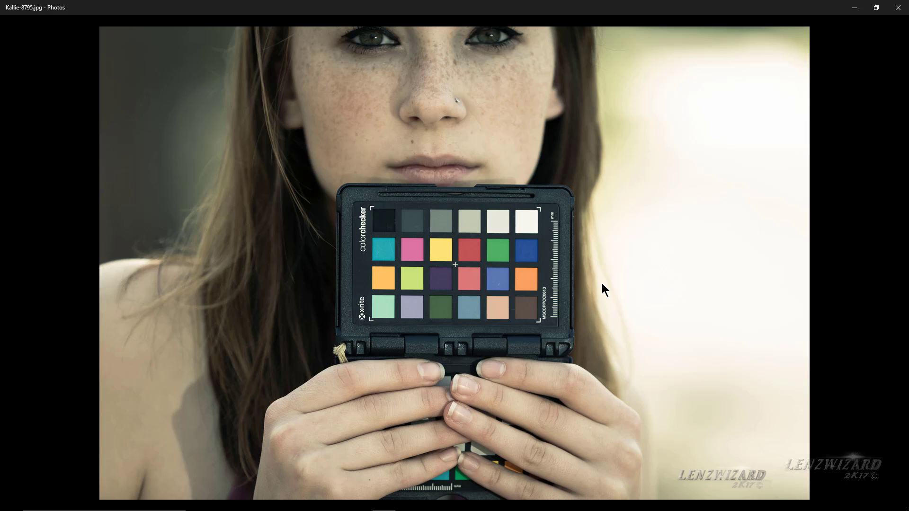
Step: Close the color checker photo and view the hat portrait full screen in Lightroom, dismissing the update notification
{"action": "left_click", "coordinate": [902, 12]}
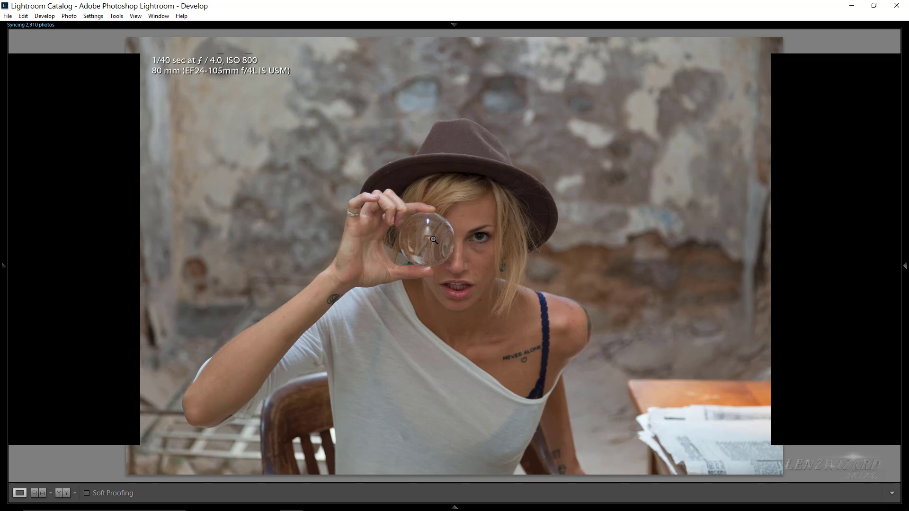
{"action": "key", "text": "shift+Tab"}
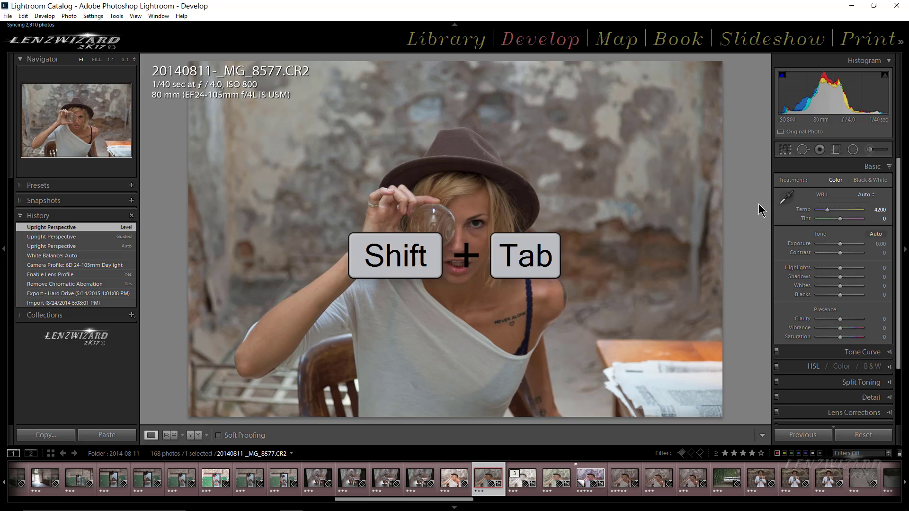
{"action": "key", "text": "f"}
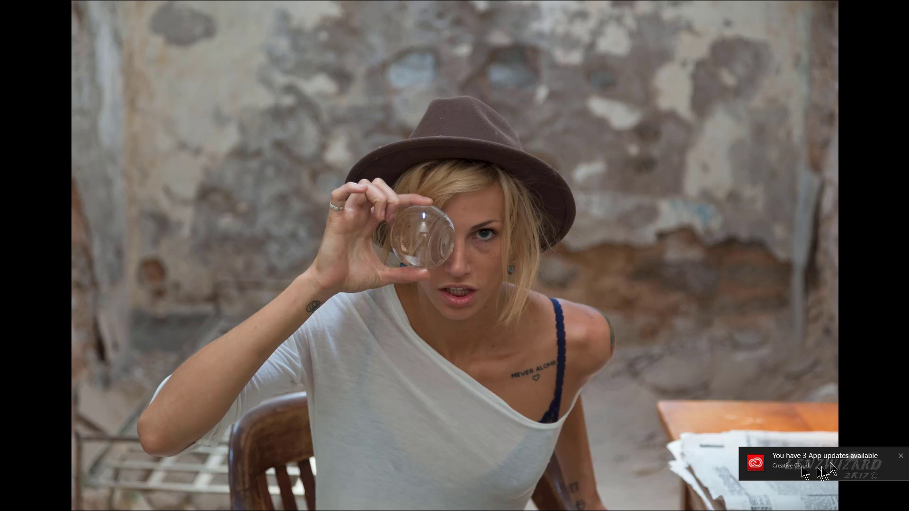
{"action": "left_click", "coordinate": [901, 457]}
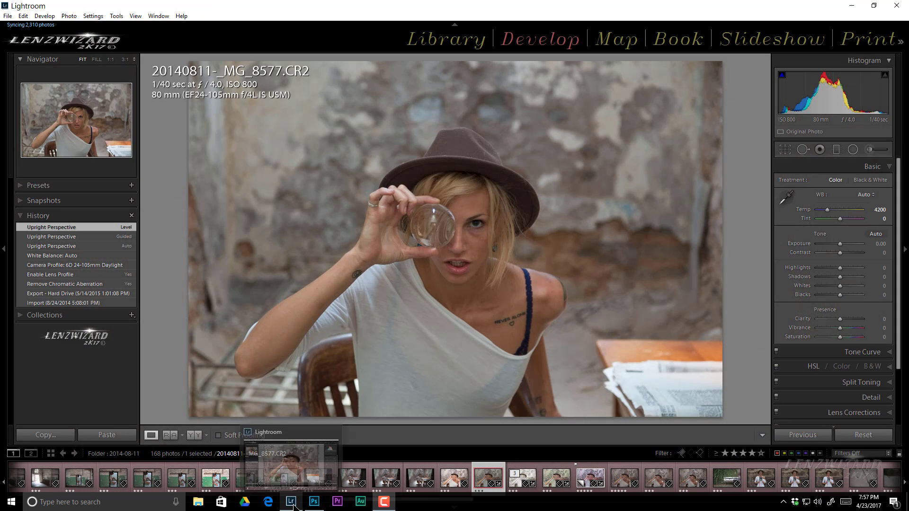
Step: Switch to Photoshop, select the Skin layer above the Background and make it visible
{"action": "left_click", "coordinate": [314, 504]}
{"action": "scroll", "coordinate": [453, 337], "scroll_direction": "up", "scroll_amount": 3}
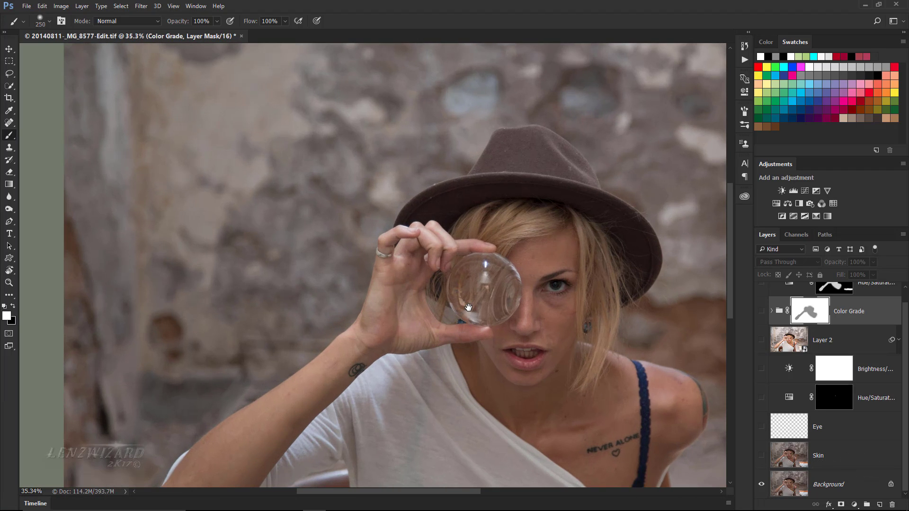
{"action": "mouse_move", "coordinate": [469, 305]}
{"action": "left_mouse_down"}
{"action": "mouse_move", "coordinate": [384, 295]}
{"action": "mouse_move", "coordinate": [348, 255]}
{"action": "mouse_move", "coordinate": [355, 246]}
{"action": "left_mouse_up"}
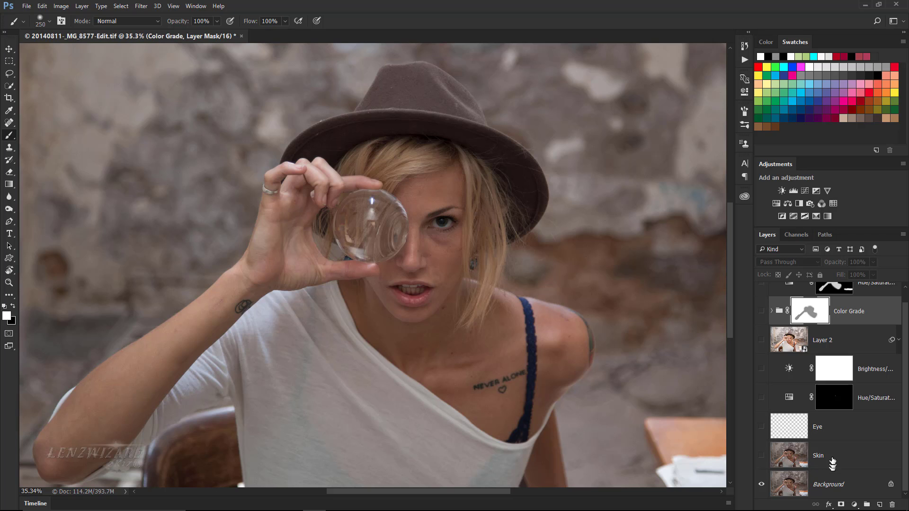
{"action": "left_click", "coordinate": [846, 461]}
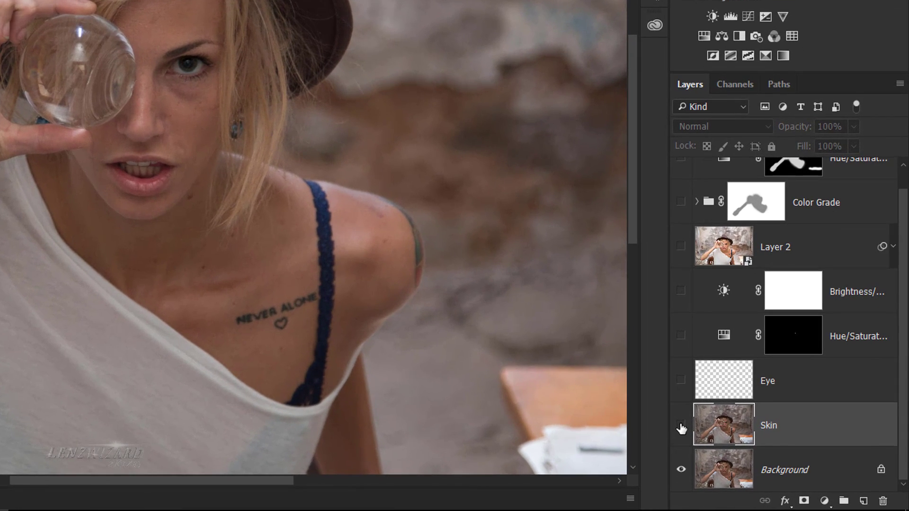
{"action": "left_click", "coordinate": [693, 431]}
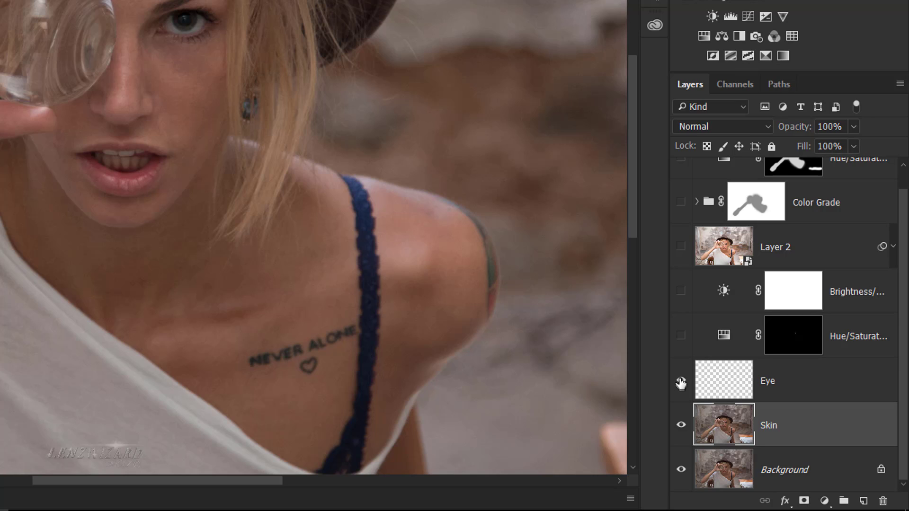
Step: Compare the portrait with the Skin layer hidden and shown, leaving the layer visible
{"action": "left_click", "coordinate": [681, 426]}
{"action": "left_click", "coordinate": [681, 425]}
{"action": "left_click", "coordinate": [681, 425]}
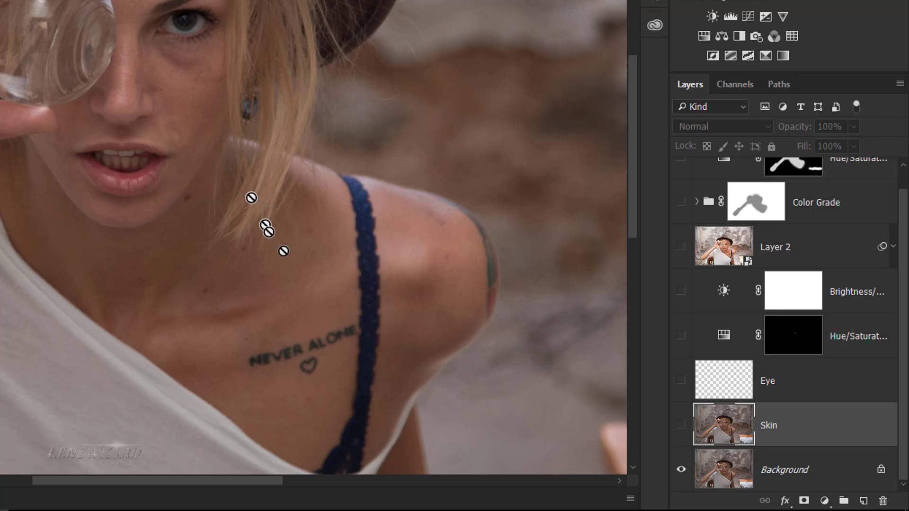
{"action": "left_click", "coordinate": [681, 425]}
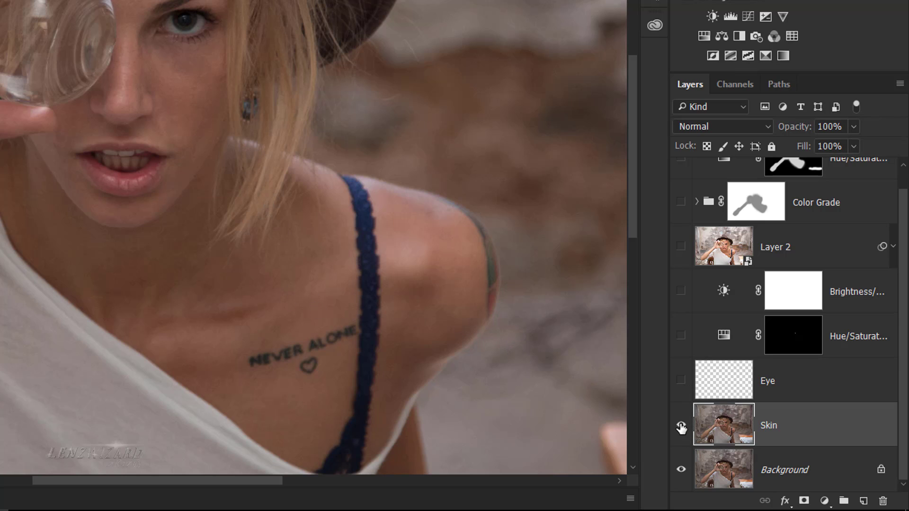
Step: Make the Eye layer visible and select it for a close inspection of the uncovered eye
{"action": "left_click", "coordinate": [681, 381]}
{"action": "left_click", "coordinate": [804, 380]}
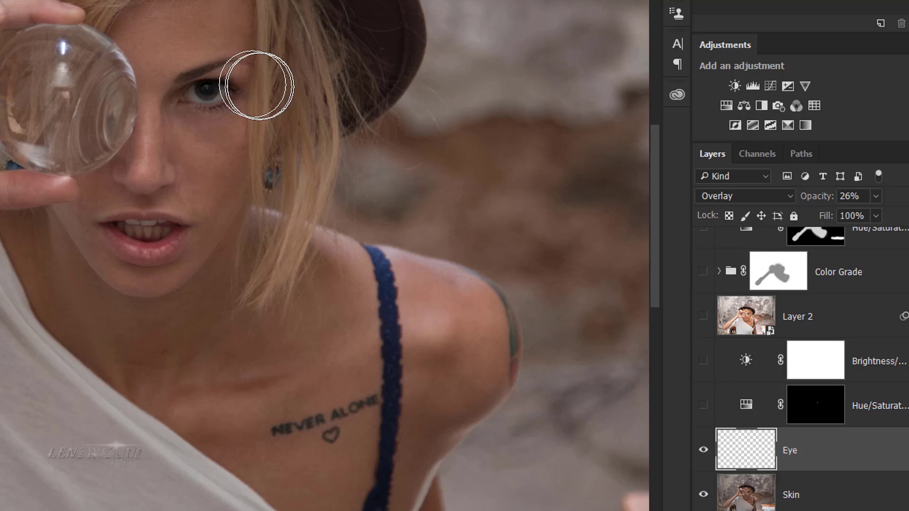
{"action": "scroll", "coordinate": [184, 20], "scroll_direction": "up", "scroll_amount": 7}
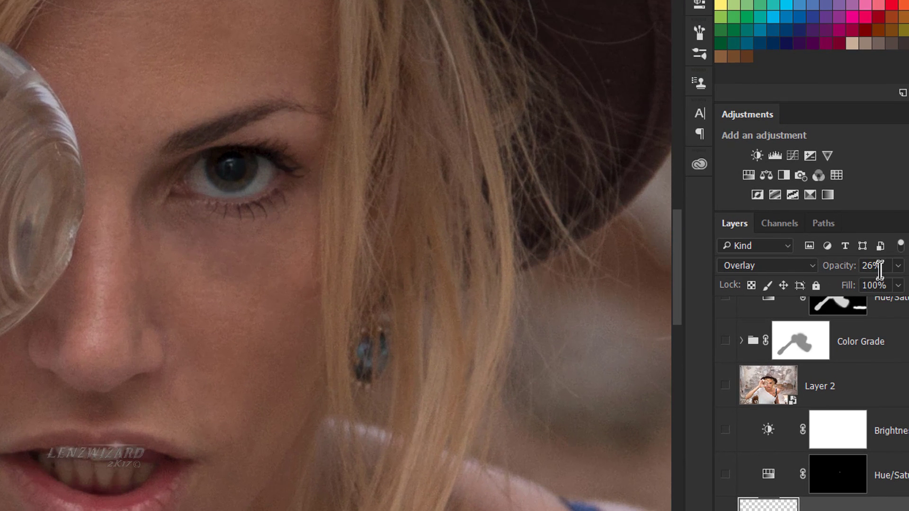
Step: Try the Eye layer at 100% opacity, then undo the opacity change
{"action": "left_click_drag", "start_coordinate": [844, 268], "coordinate": [878, 267]}
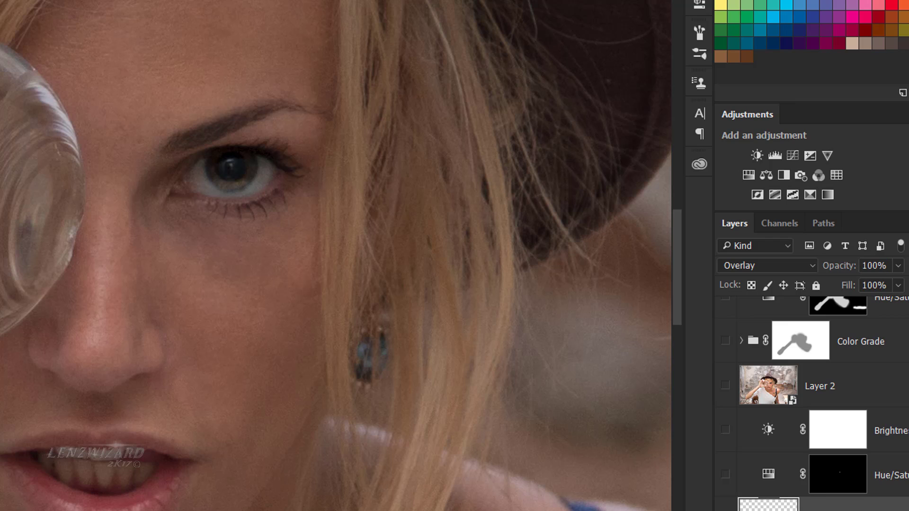
{"action": "mouse_move", "coordinate": [258, 182]}
{"action": "left_mouse_down"}
{"action": "mouse_move", "coordinate": [234, 183]}
{"action": "mouse_move", "coordinate": [259, 200]}
{"action": "mouse_move", "coordinate": [243, 189]}
{"action": "left_mouse_up"}
{"action": "key", "text": "ctrl+z"}
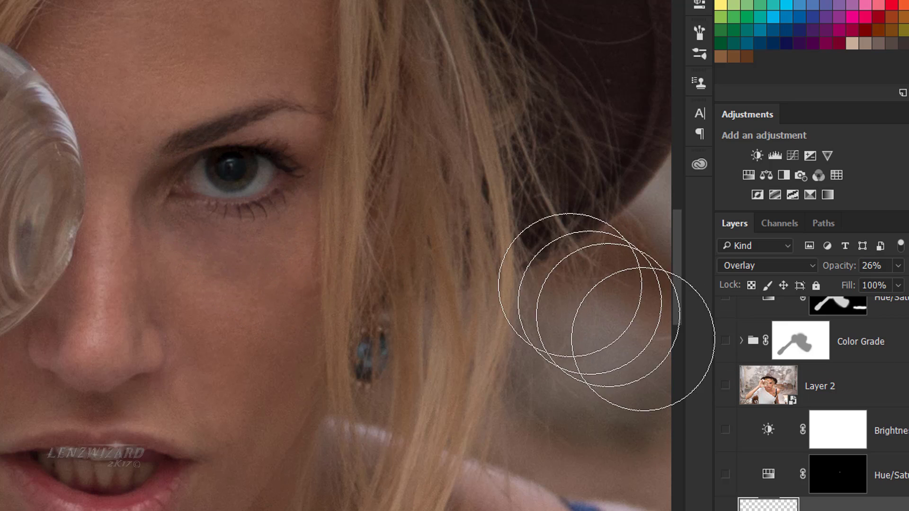
Step: Inspect the colorize settings and the iris mask of the Hue/Saturation layer above the Eye layer
{"action": "left_click", "coordinate": [772, 480]}
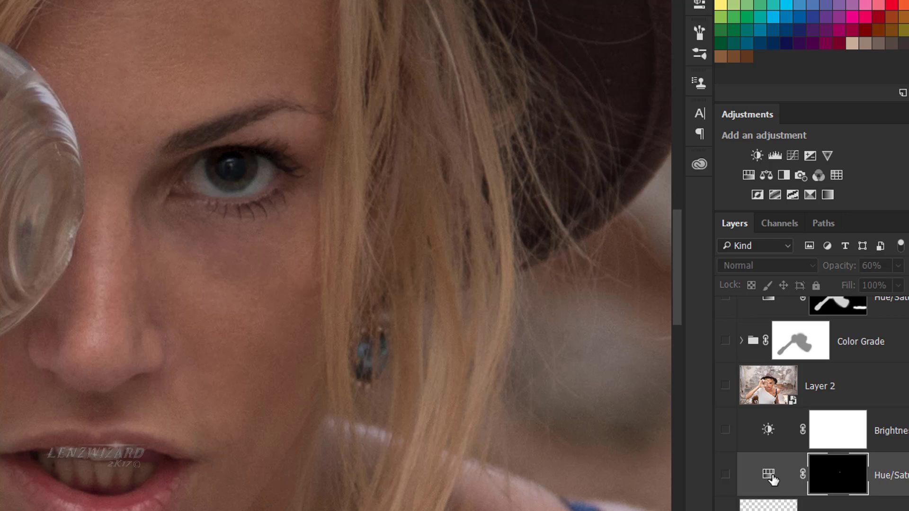
{"action": "left_click", "coordinate": [771, 479]}
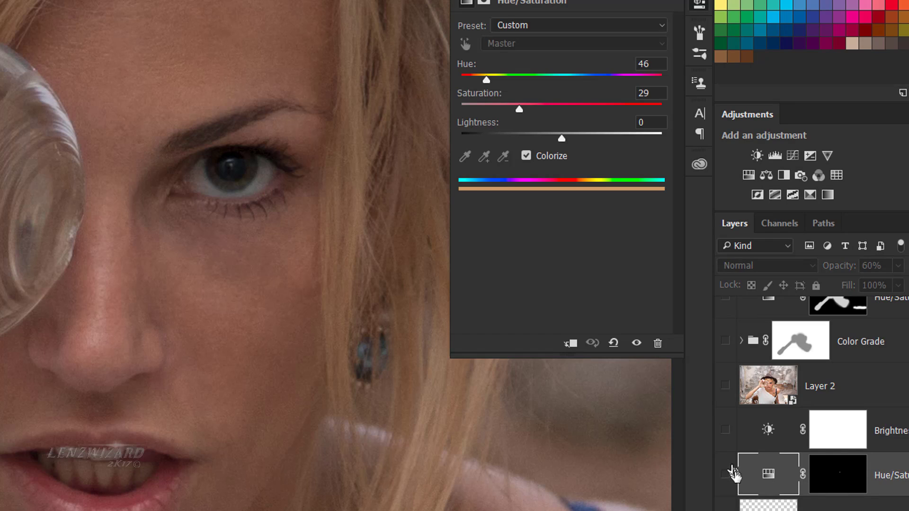
{"action": "left_click", "coordinate": [824, 478], "text": "alt"}
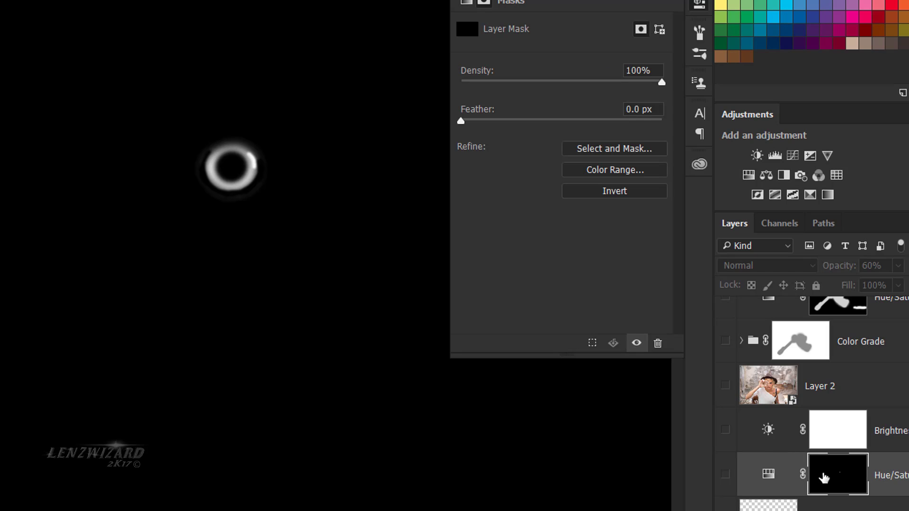
{"action": "left_click", "coordinate": [818, 475], "text": "alt"}
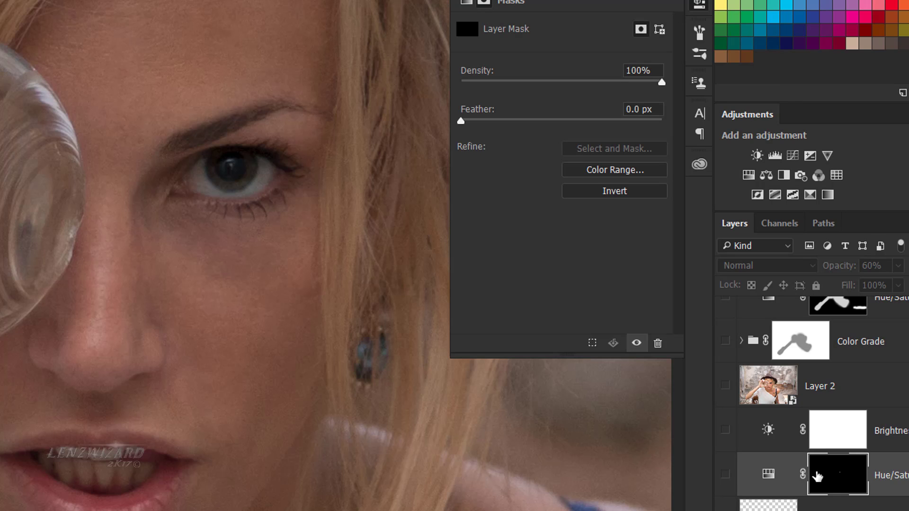
Step: Show the iris Hue/Saturation layer, test it at 100% opacity, and set its opacity to 60%
{"action": "left_click", "coordinate": [725, 474]}
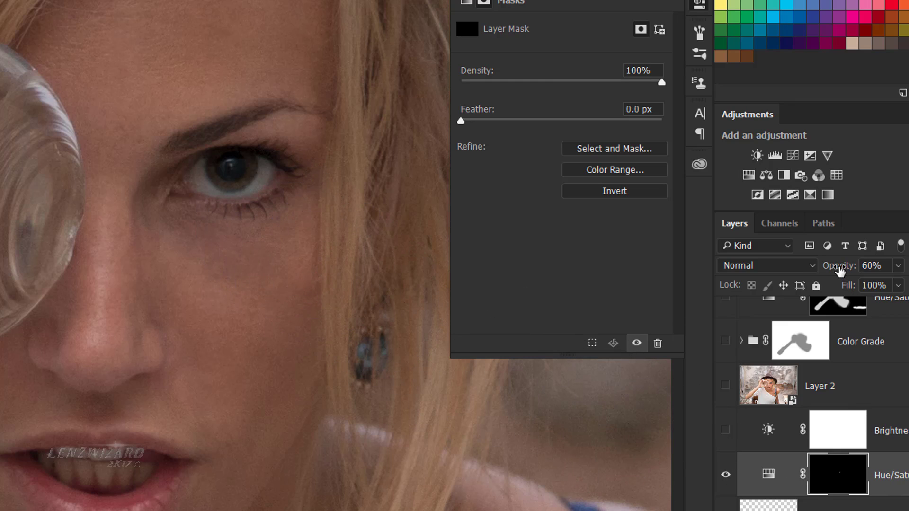
{"action": "left_click_drag", "start_coordinate": [840, 271], "coordinate": [903, 279]}
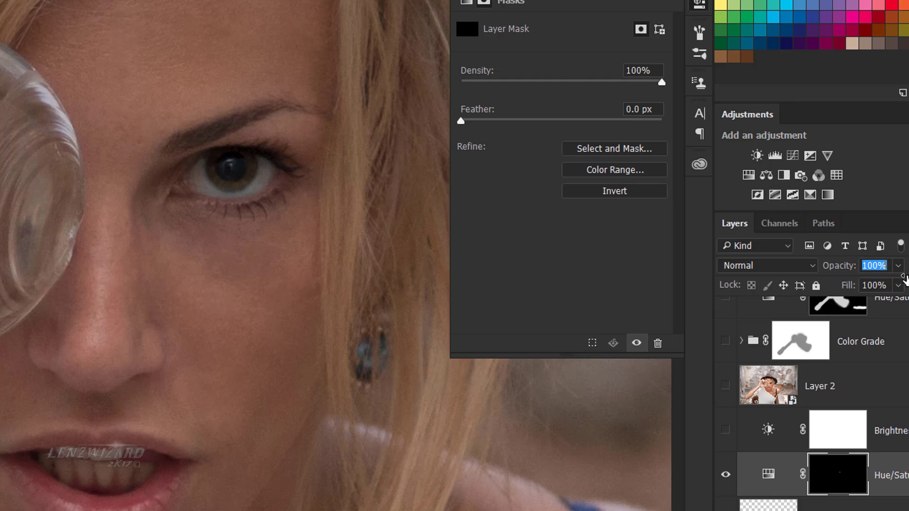
{"action": "left_click_drag", "start_coordinate": [904, 280], "coordinate": [881, 281]}
{"action": "left_click", "coordinate": [770, 477]}
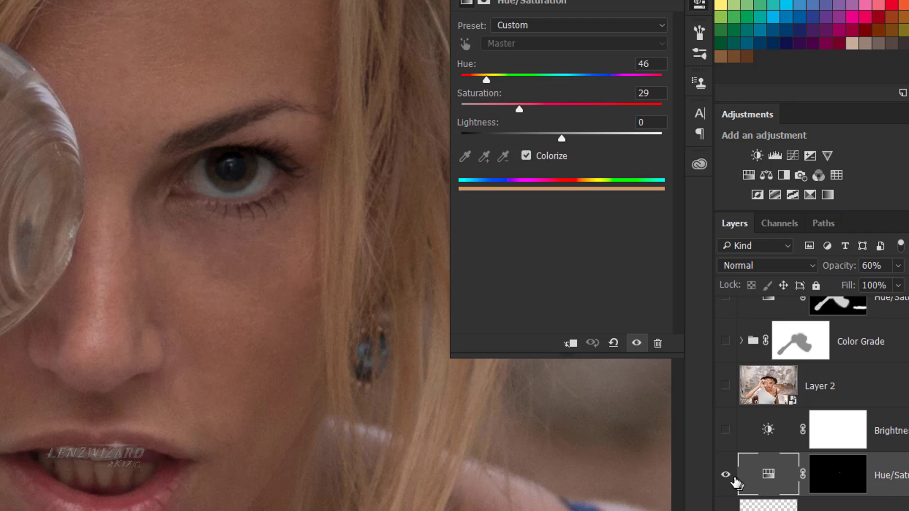
Step: Show the Brightness adjustment layer to examine its effect on the whole portrait, then hide it
{"action": "left_click", "coordinate": [725, 432]}
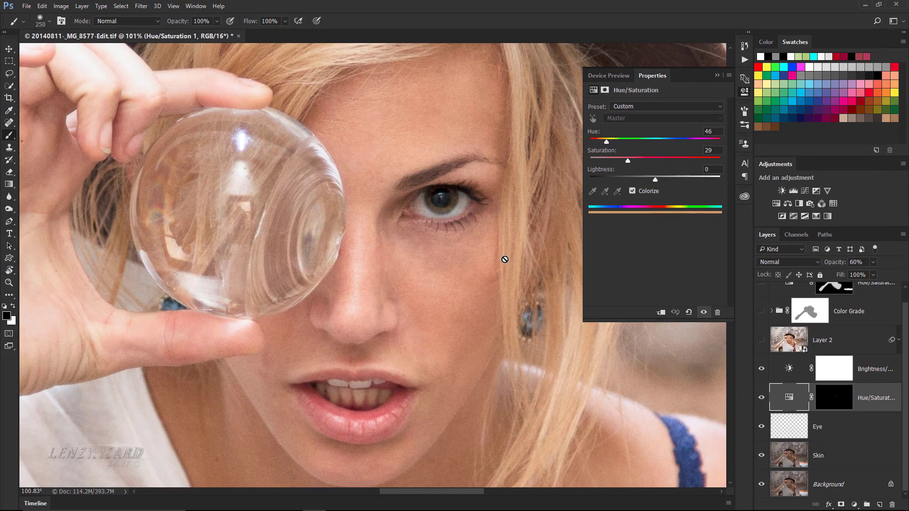
{"action": "scroll", "coordinate": [505, 259], "scroll_direction": "down", "scroll_amount": 5}
{"action": "scroll", "coordinate": [505, 260], "scroll_direction": "down", "scroll_amount": 2}
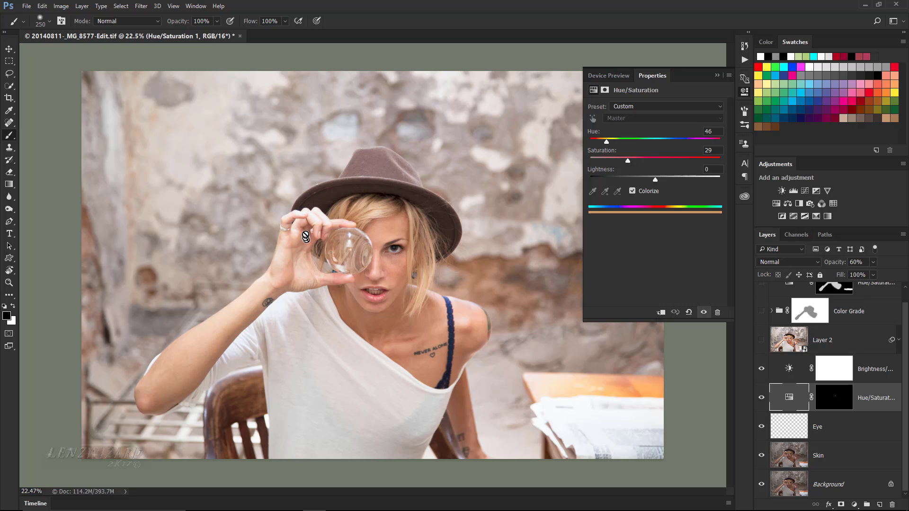
{"action": "scroll", "coordinate": [331, 245], "scroll_direction": "up", "scroll_amount": 3}
{"action": "scroll", "coordinate": [377, 267], "scroll_direction": "up", "scroll_amount": 1}
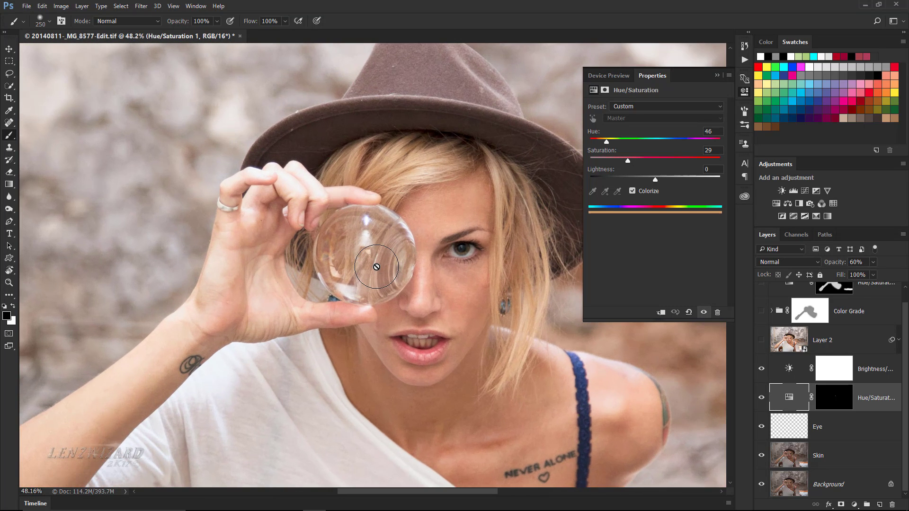
{"action": "scroll", "coordinate": [432, 282], "scroll_direction": "down", "scroll_amount": 1}
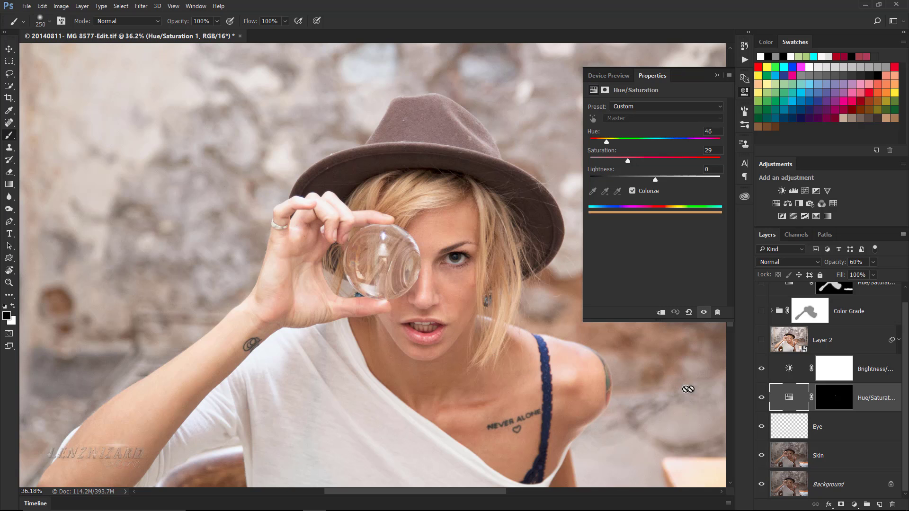
{"action": "left_click", "coordinate": [762, 369]}
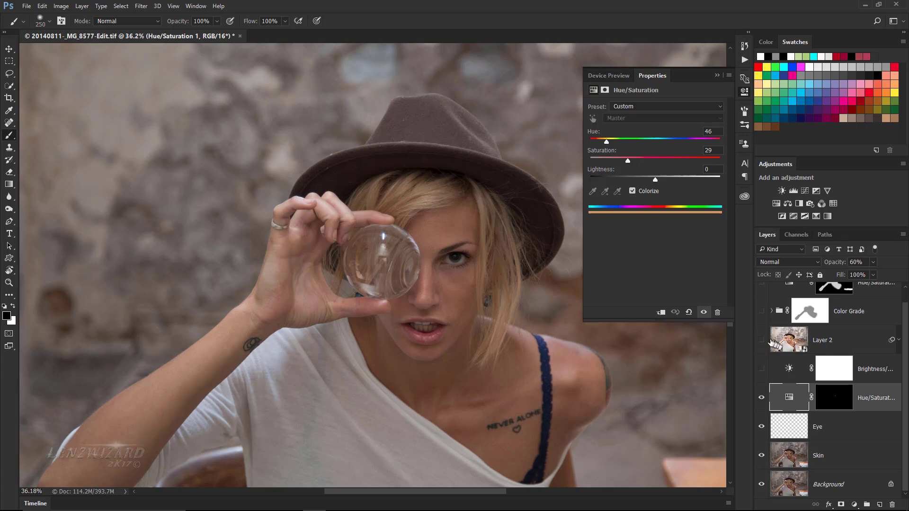
Step: Select the Layer 2 smart object, make it visible and collapse its properties
{"action": "left_click", "coordinate": [839, 341]}
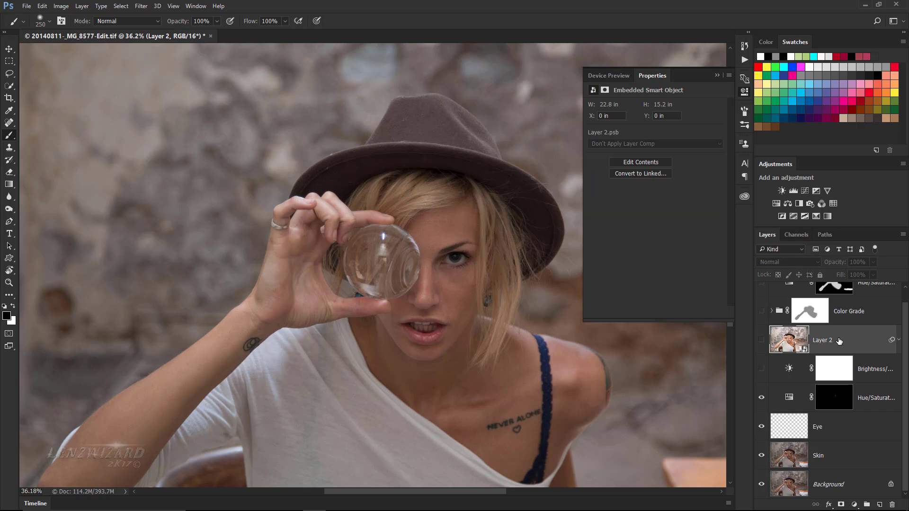
{"action": "left_click", "coordinate": [762, 341]}
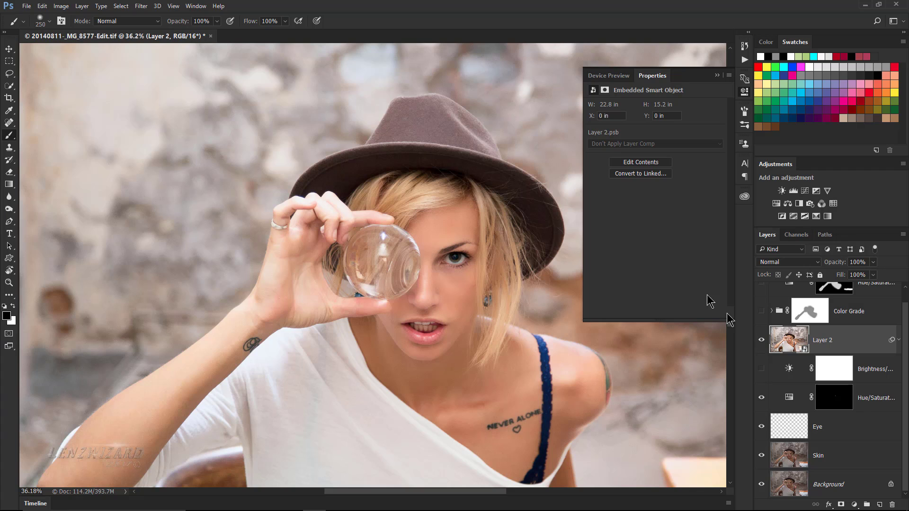
{"action": "left_click", "coordinate": [717, 76]}
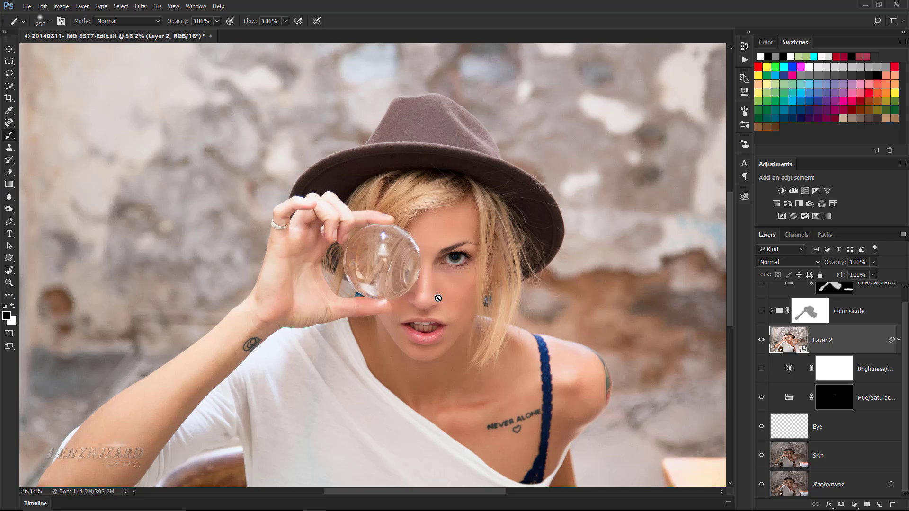
Step: Examine the face, glass ball and background of the portrait with Layer 2 applied
{"action": "scroll", "coordinate": [431, 297], "scroll_direction": "up", "scroll_amount": 1}
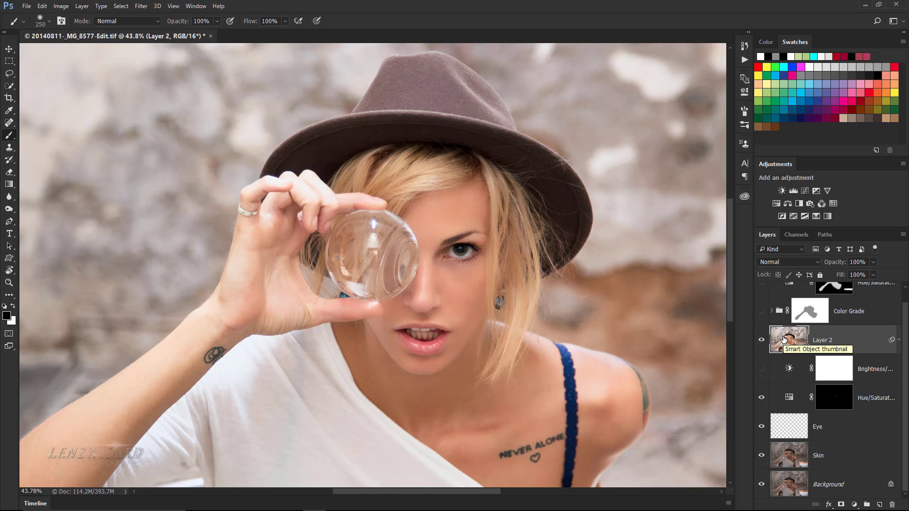
{"action": "scroll", "coordinate": [449, 132], "scroll_direction": "down", "scroll_amount": 1}
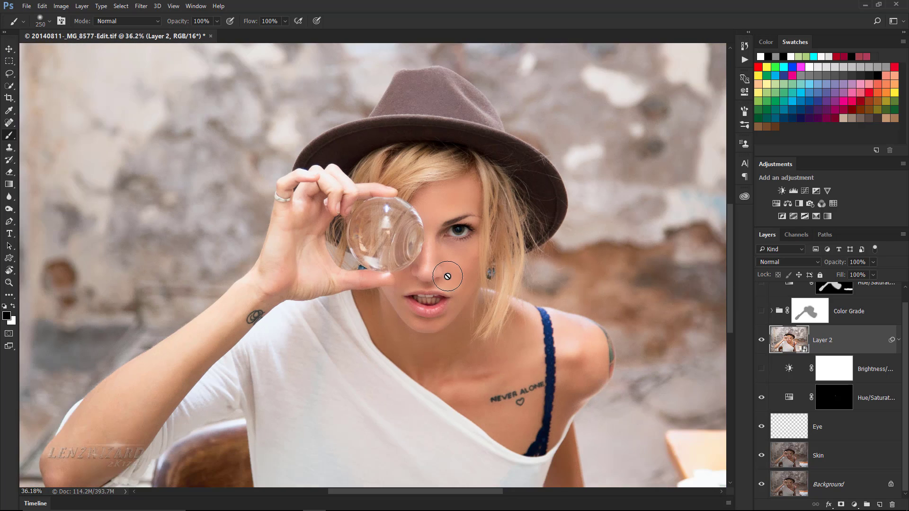
{"action": "scroll", "coordinate": [447, 276], "scroll_direction": "down", "scroll_amount": 2}
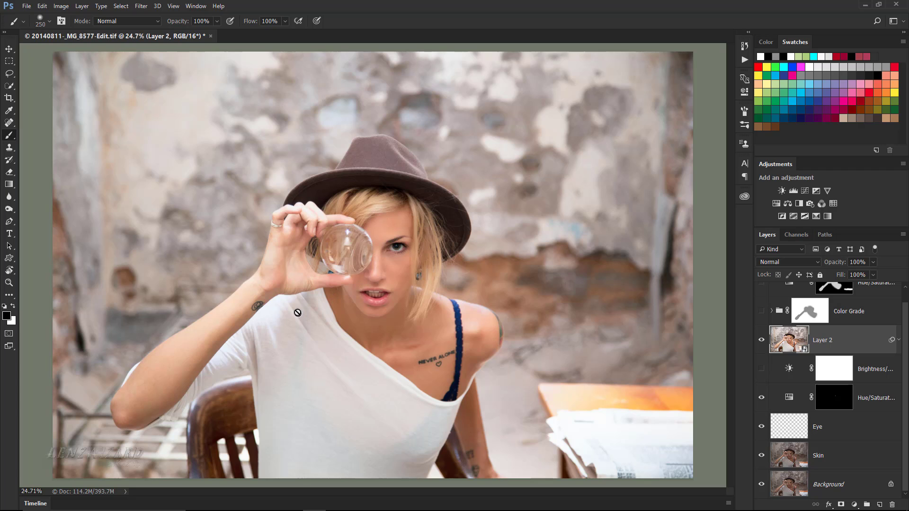
{"action": "scroll", "coordinate": [199, 220], "scroll_direction": "up", "scroll_amount": 1}
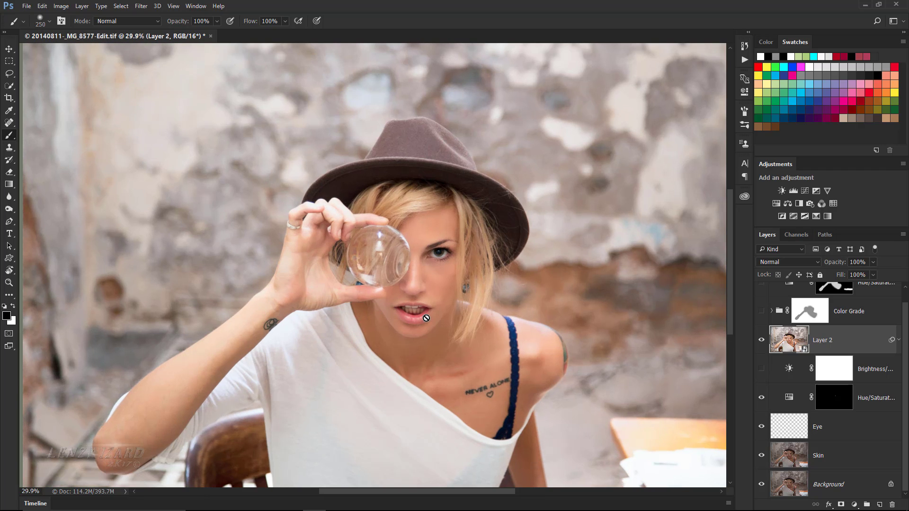
{"action": "scroll", "coordinate": [426, 319], "scroll_direction": "up", "scroll_amount": 1}
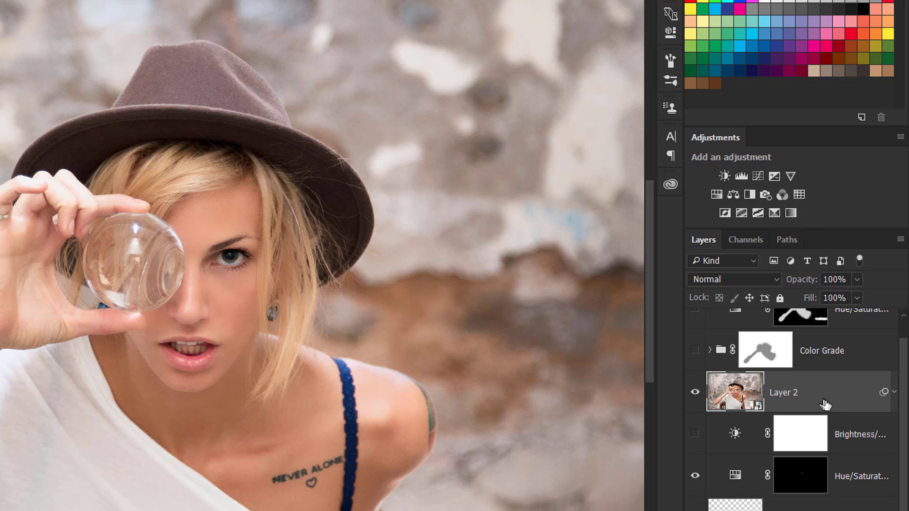
{"action": "scroll", "coordinate": [824, 405], "scroll_direction": "up", "scroll_amount": 1}
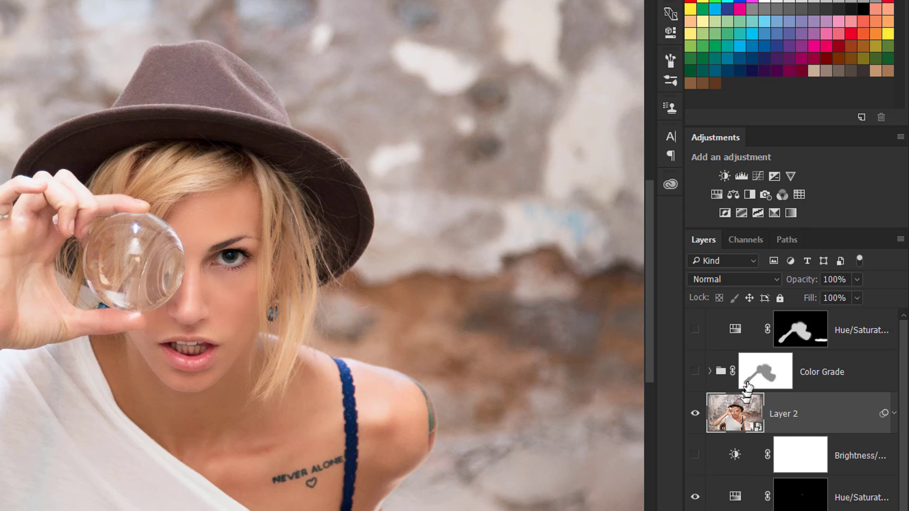
Step: Add a Color Lookup adjustment above the top Hue/Saturation layer, load the TensionGreen.3DL LUT and collapse its properties
{"action": "left_click", "coordinate": [857, 325]}
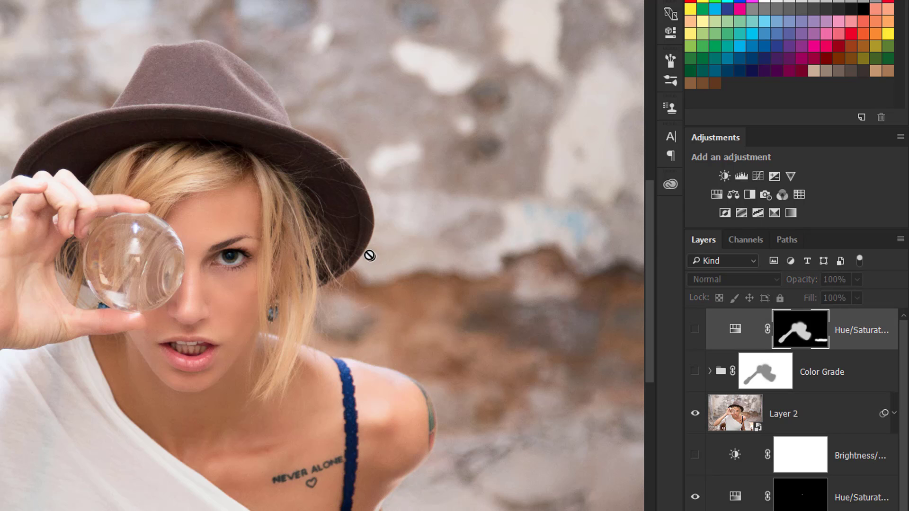
{"action": "left_click", "coordinate": [800, 195]}
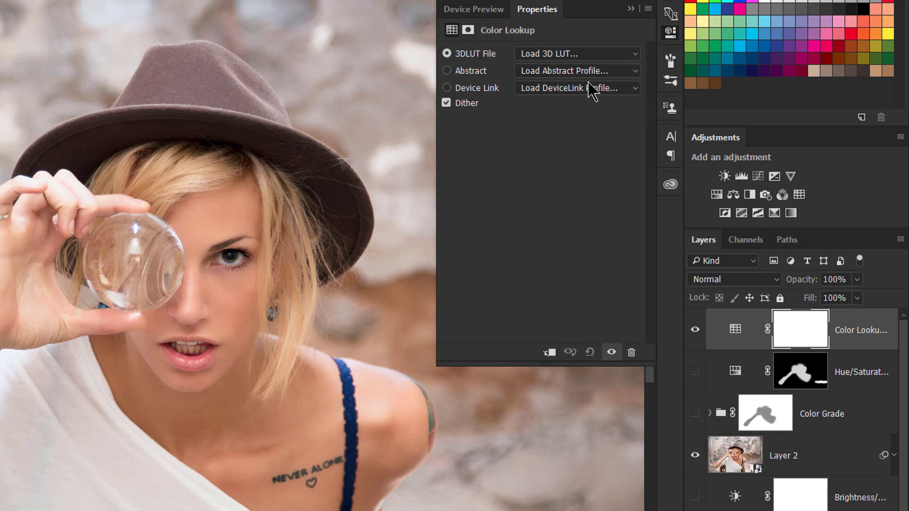
{"action": "left_click", "coordinate": [541, 57]}
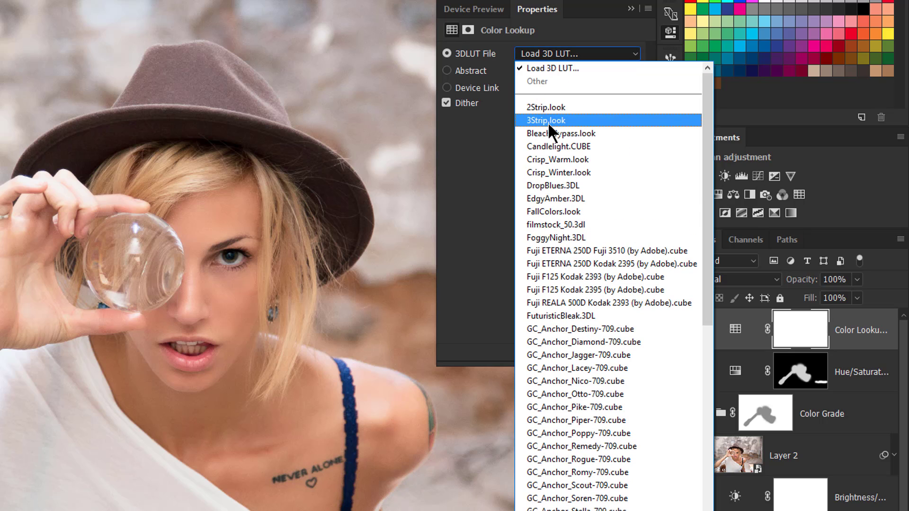
{"action": "scroll", "coordinate": [631, 251], "scroll_direction": "down", "scroll_amount": 12}
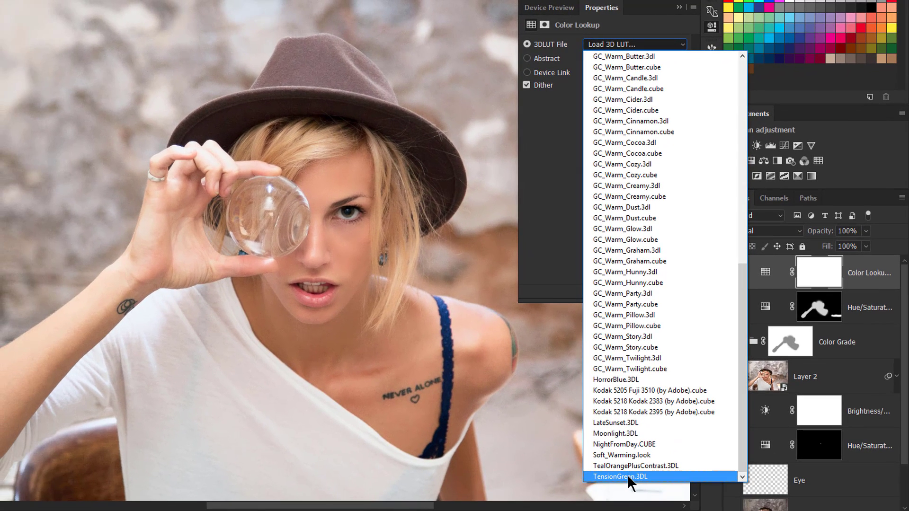
{"action": "left_click", "coordinate": [627, 476]}
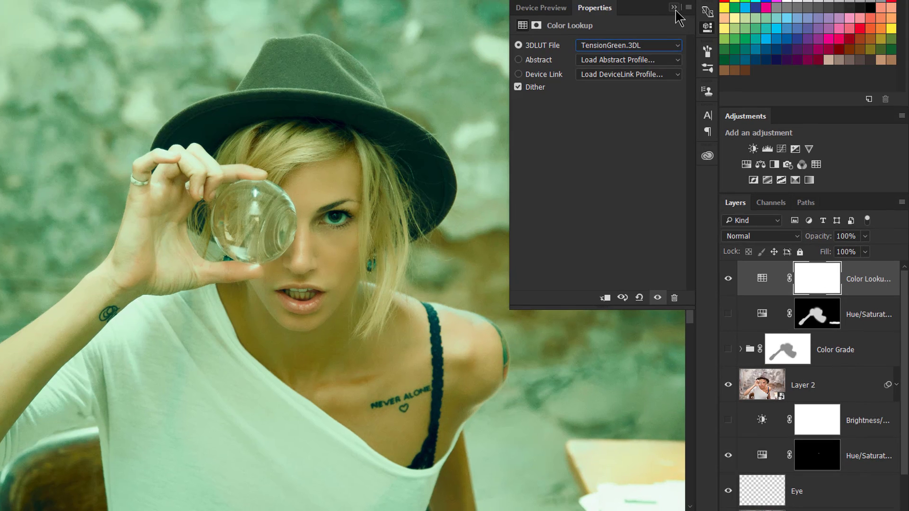
{"action": "left_click", "coordinate": [679, 7]}
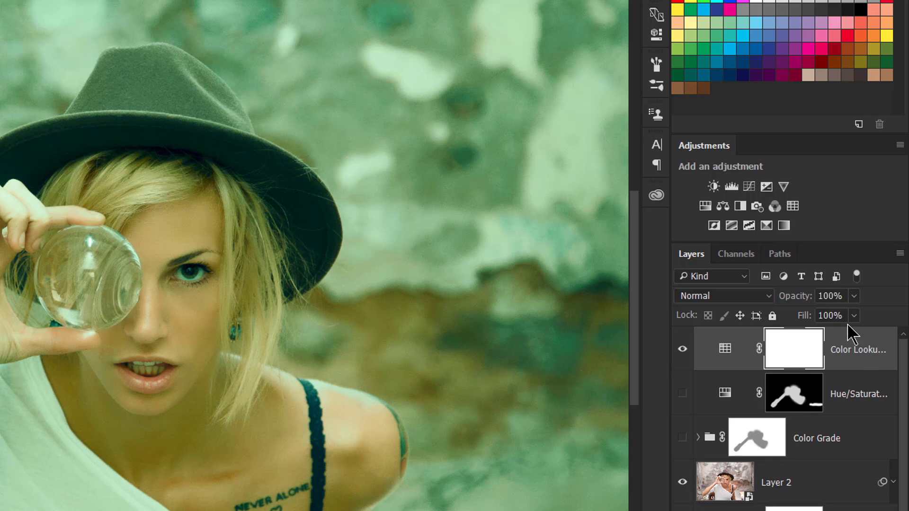
Step: Set the TensionGreen Color Lookup layer's opacity to 25% and toggle its visibility to compare the effect on the portrait
{"action": "left_click", "coordinate": [837, 296]}
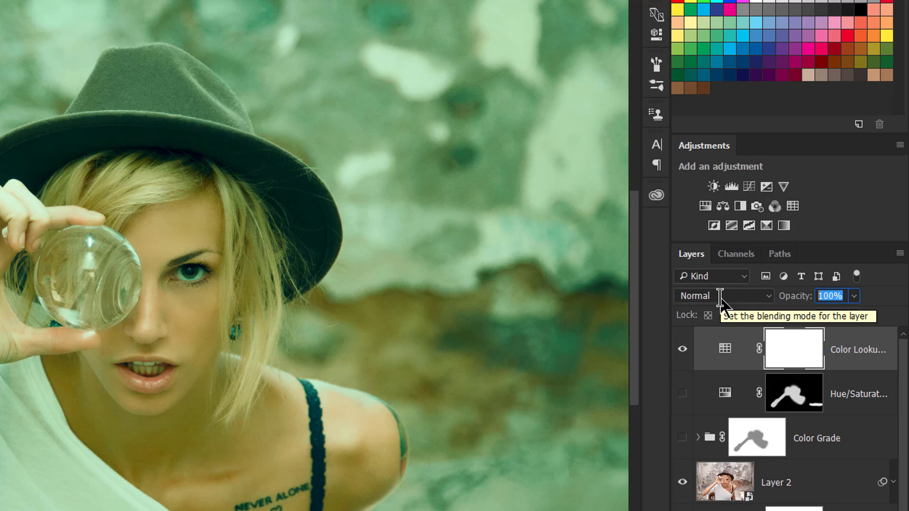
{"action": "type", "text": "25"}
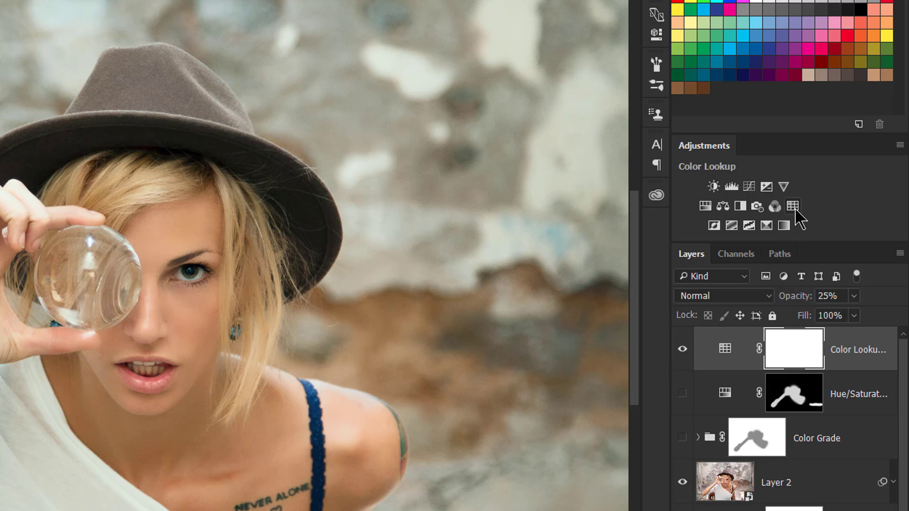
{"action": "scroll", "coordinate": [472, 269], "scroll_direction": "down", "scroll_amount": 4}
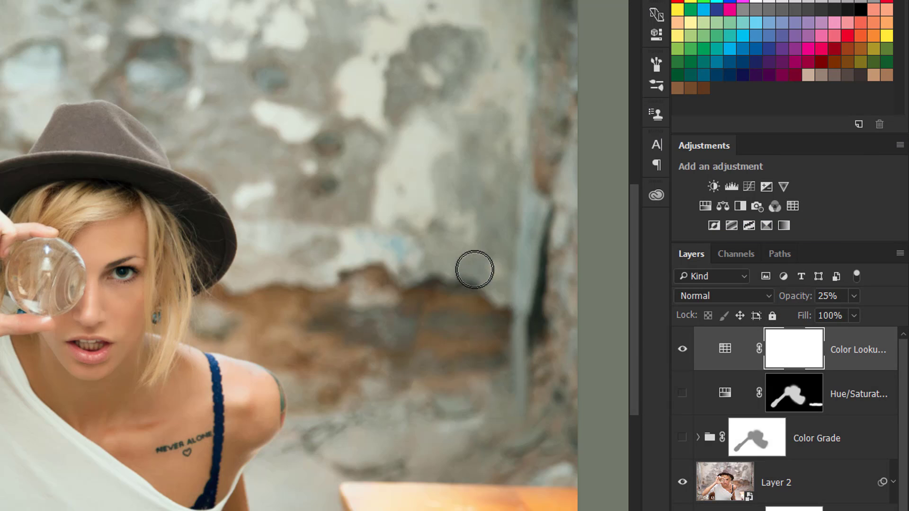
{"action": "left_click", "coordinate": [684, 350]}
{"action": "left_click", "coordinate": [684, 349]}
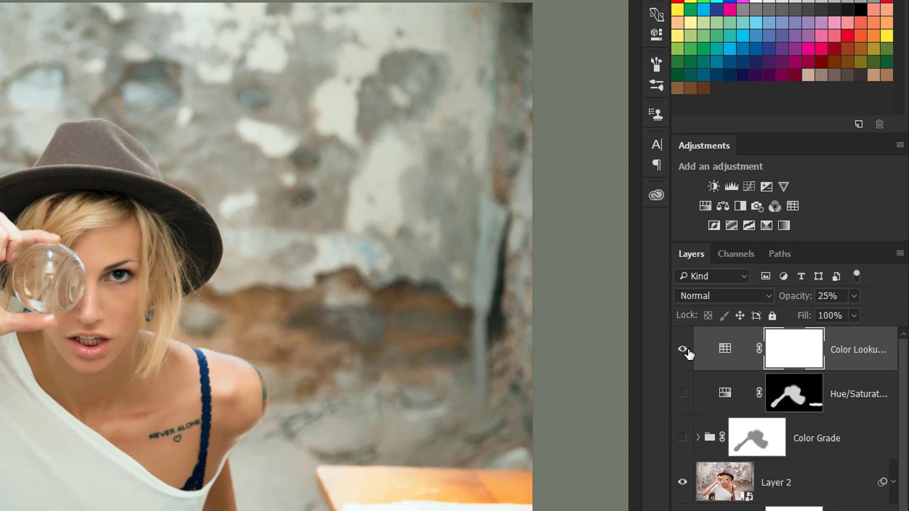
Step: Add a second Color Lookup adjustment layer on top of the stack and load the HorrorBlue.3DL LUT
{"action": "left_click", "coordinate": [794, 207]}
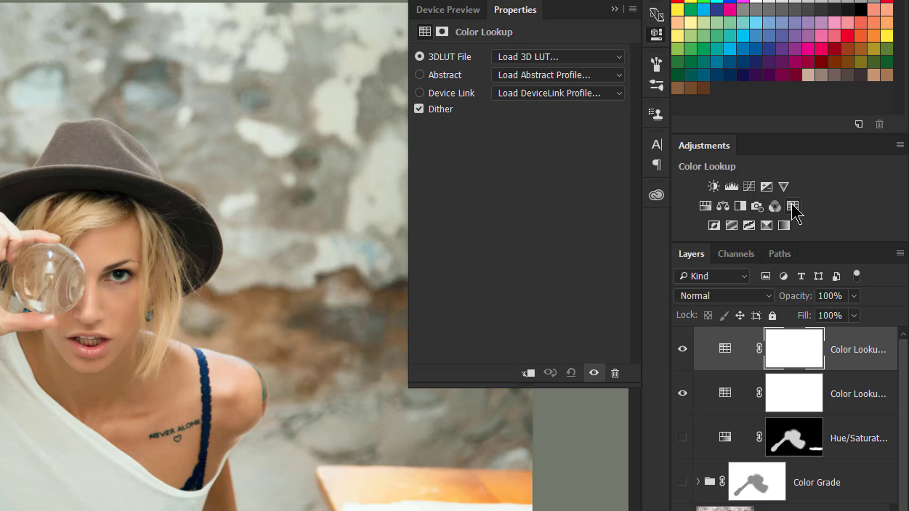
{"action": "left_click", "coordinate": [590, 59]}
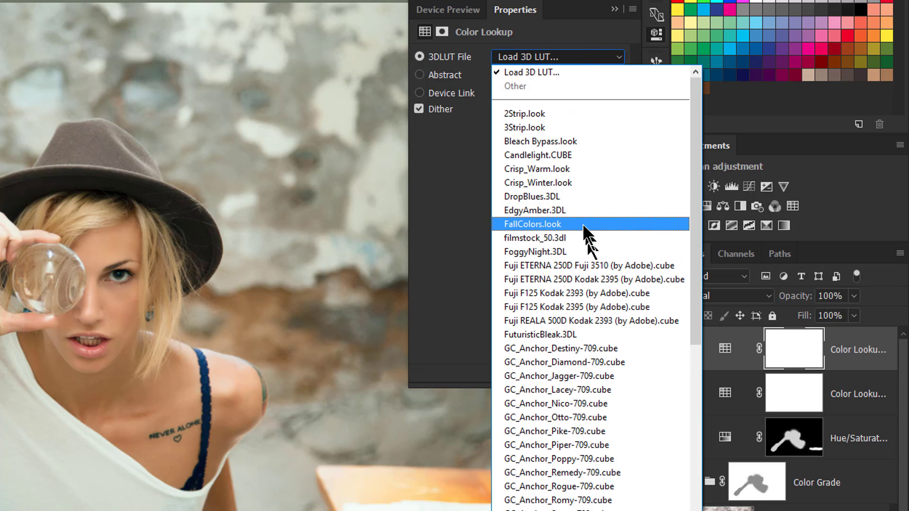
{"action": "scroll", "coordinate": [575, 290], "scroll_direction": "down", "scroll_amount": 5}
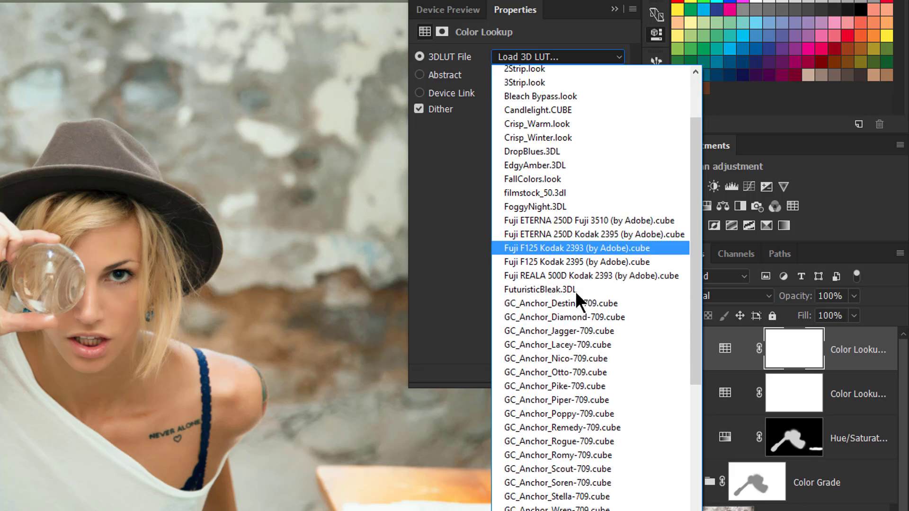
{"action": "scroll", "coordinate": [576, 291], "scroll_direction": "down", "scroll_amount": 8}
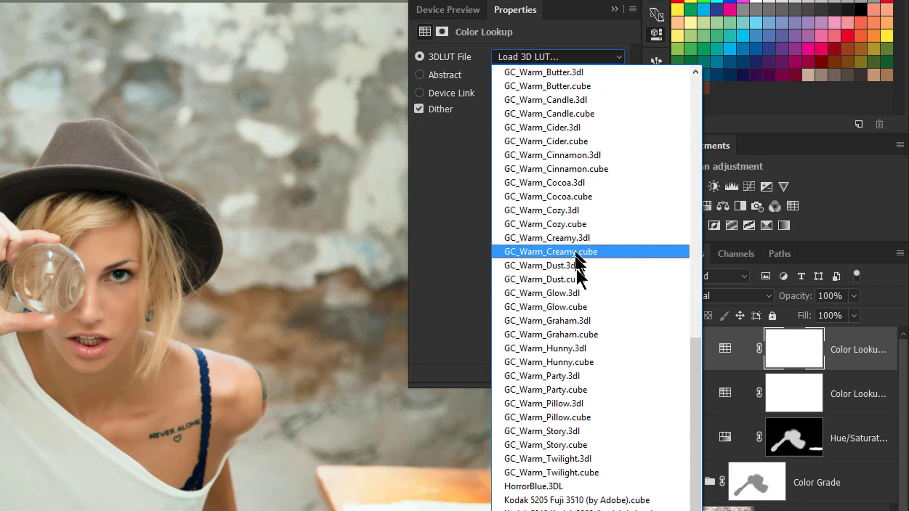
{"action": "left_click", "coordinate": [564, 488]}
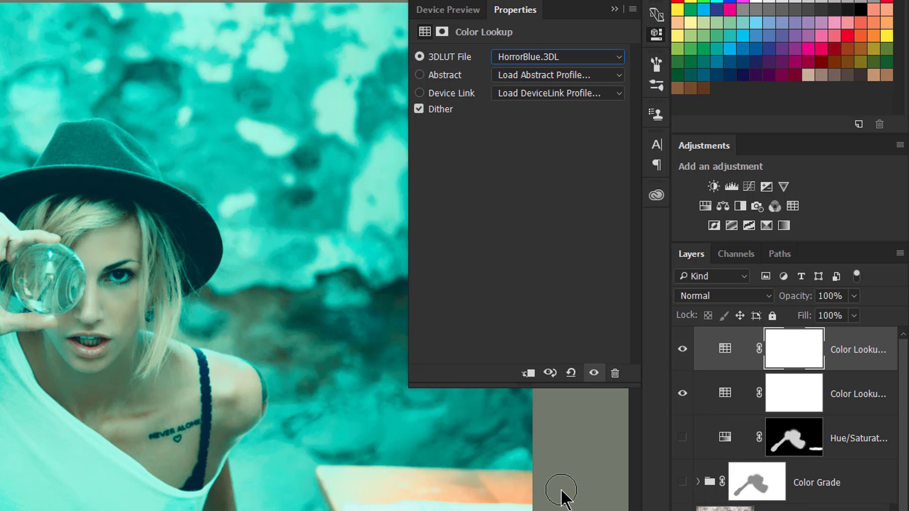
Step: Set the HorrorBlue Color Lookup layer's opacity to 25% and collapse its properties
{"action": "left_click", "coordinate": [835, 316]}
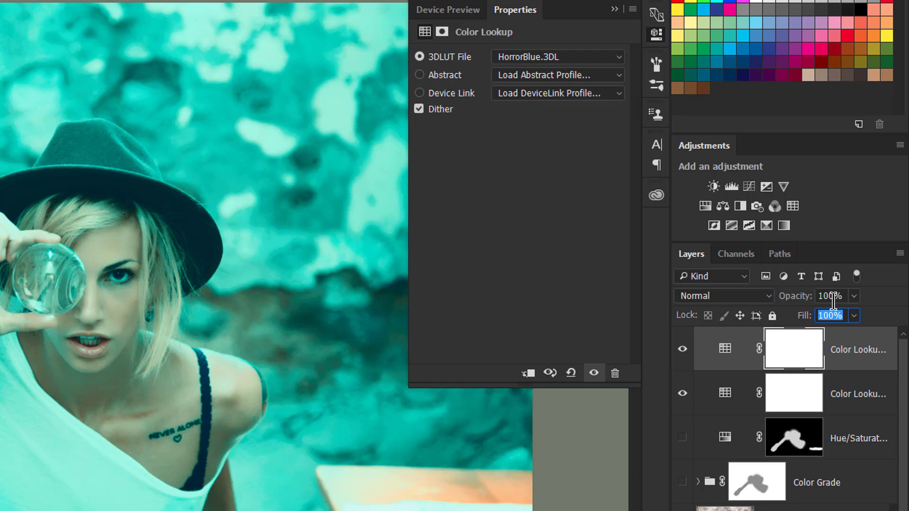
{"action": "left_click", "coordinate": [833, 297]}
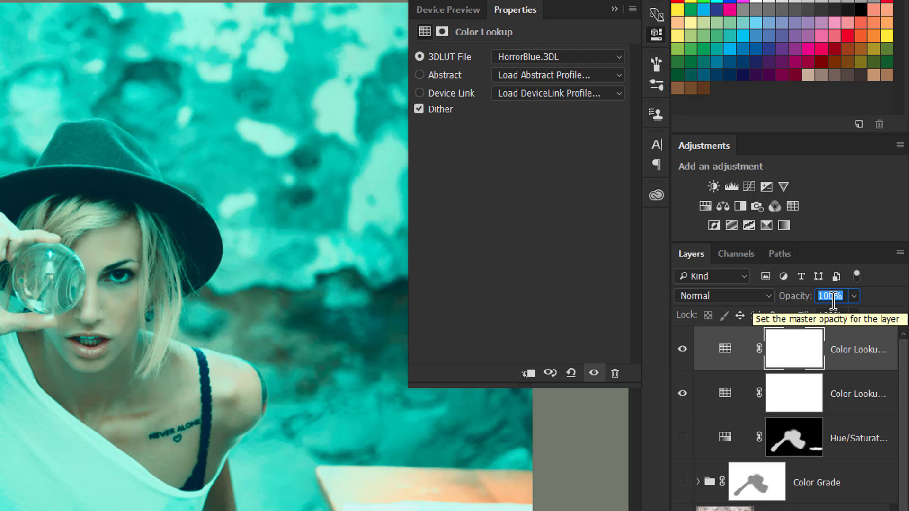
{"action": "type", "text": "25"}
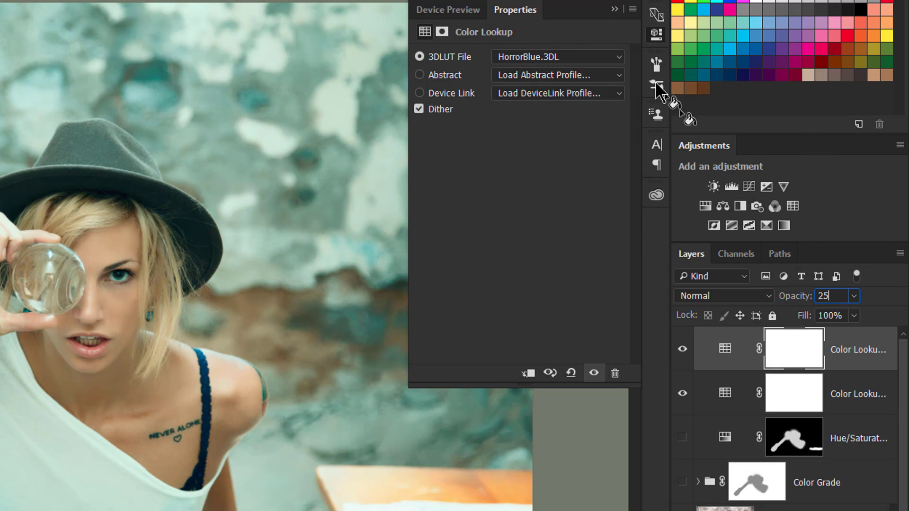
{"action": "left_click", "coordinate": [614, 10]}
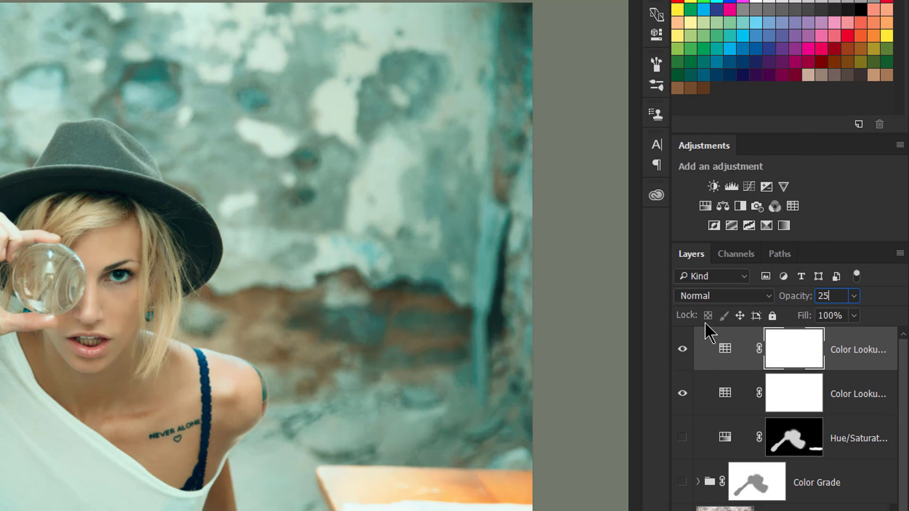
Step: Toggle the visibility of the two Color Lookup layers separately and together to compare their effects on the portrait
{"action": "left_click", "coordinate": [682, 394]}
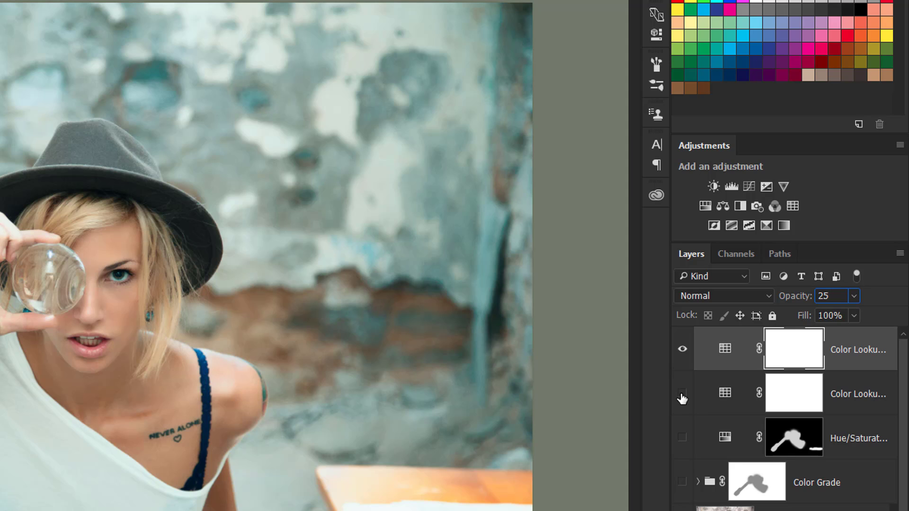
{"action": "left_click", "coordinate": [682, 394]}
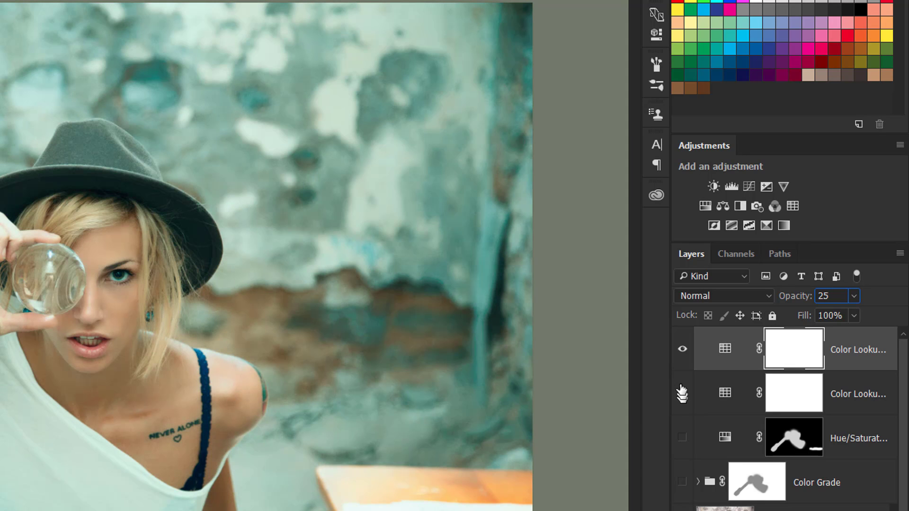
{"action": "left_click", "coordinate": [683, 350]}
{"action": "left_click", "coordinate": [685, 352]}
{"action": "left_click", "coordinate": [684, 394]}
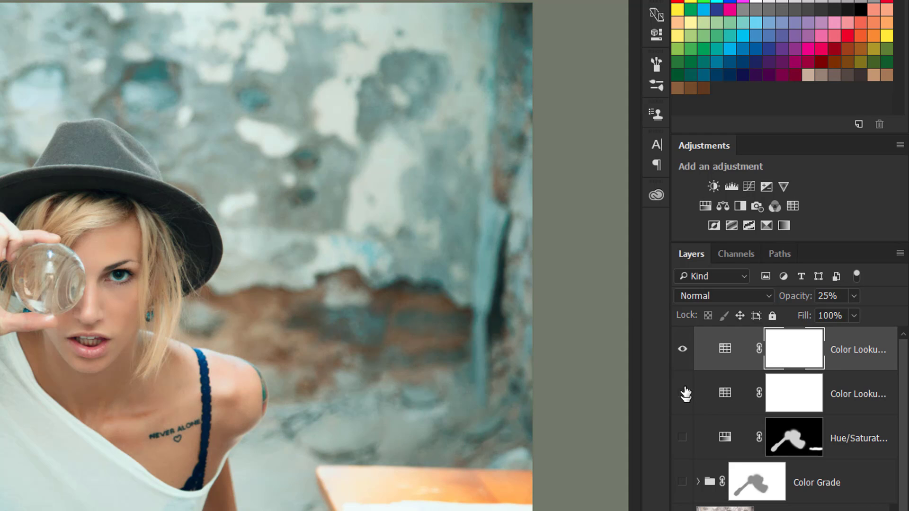
{"action": "left_click", "coordinate": [683, 349]}
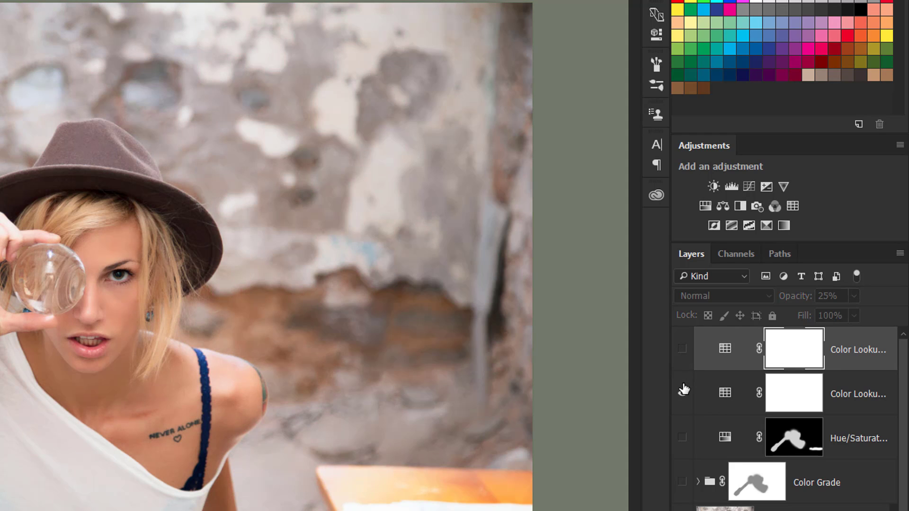
{"action": "left_click", "coordinate": [683, 390]}
{"action": "left_click", "coordinate": [683, 351]}
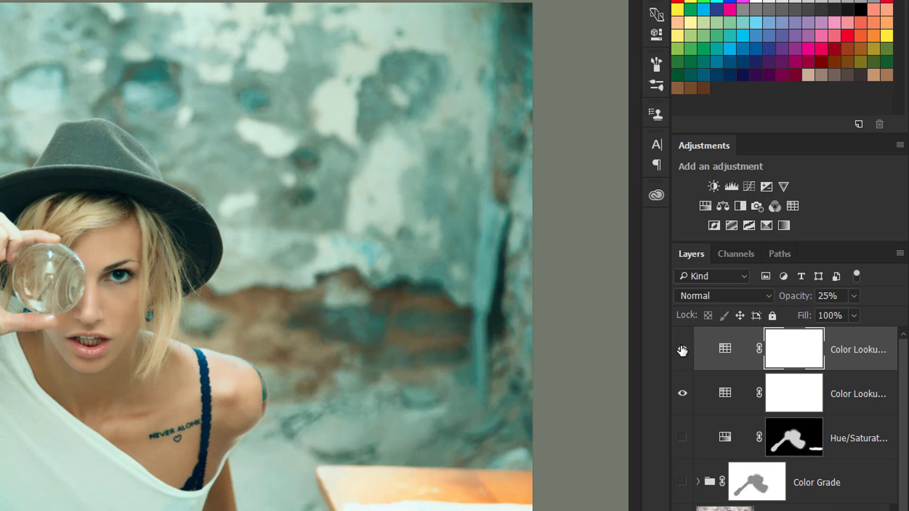
Step: Set the top Color Lookup layer's opacity to 100% and replace its HorrorBlue LUT with Moonlight.3DL
{"action": "left_click", "coordinate": [822, 295]}
{"action": "type", "text": "100"}
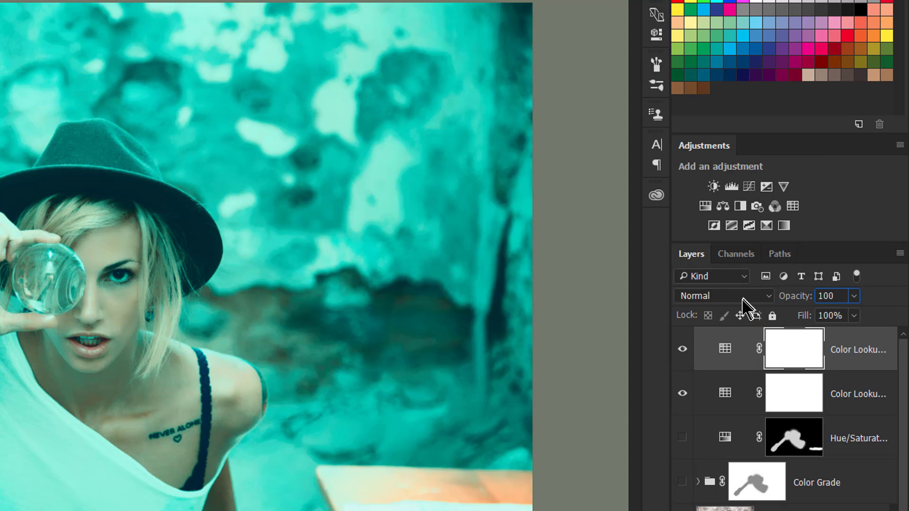
{"action": "double_click", "coordinate": [726, 349]}
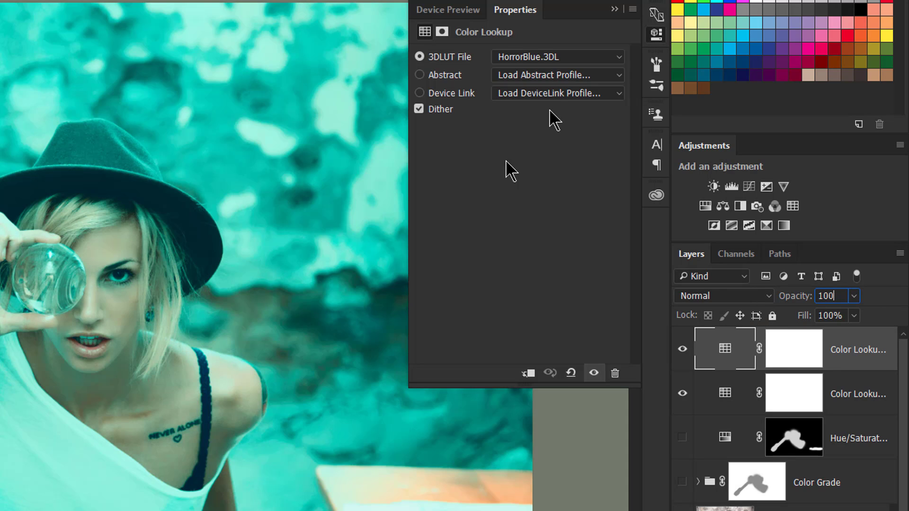
{"action": "left_click", "coordinate": [550, 57]}
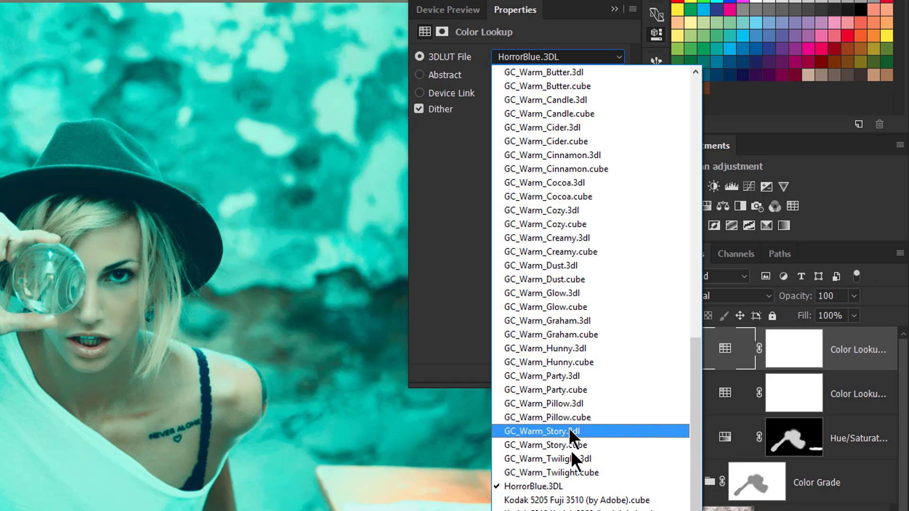
{"action": "left_click", "coordinate": [573, 510]}
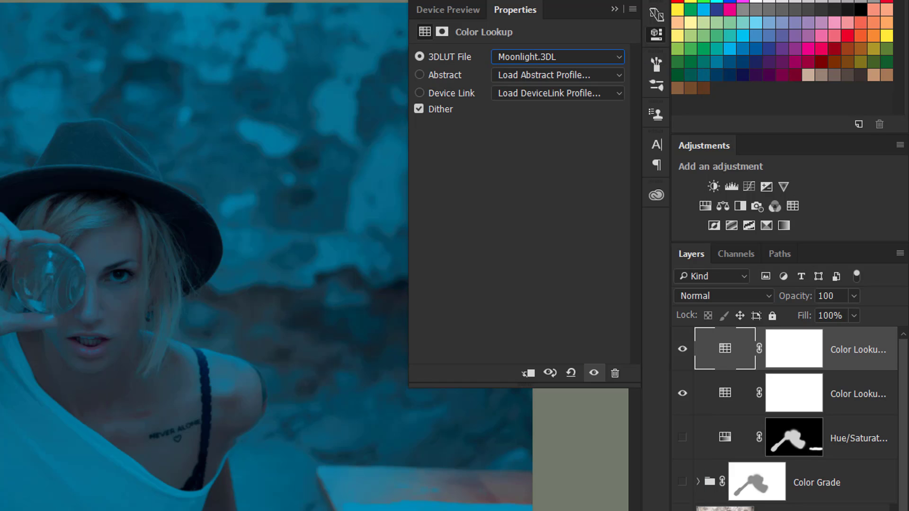
{"action": "left_click", "coordinate": [549, 57]}
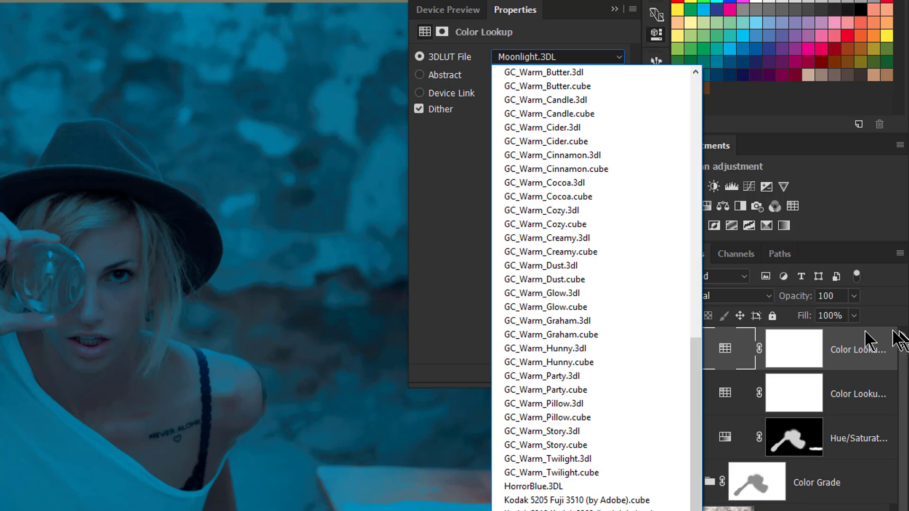
{"action": "left_click", "coordinate": [886, 299]}
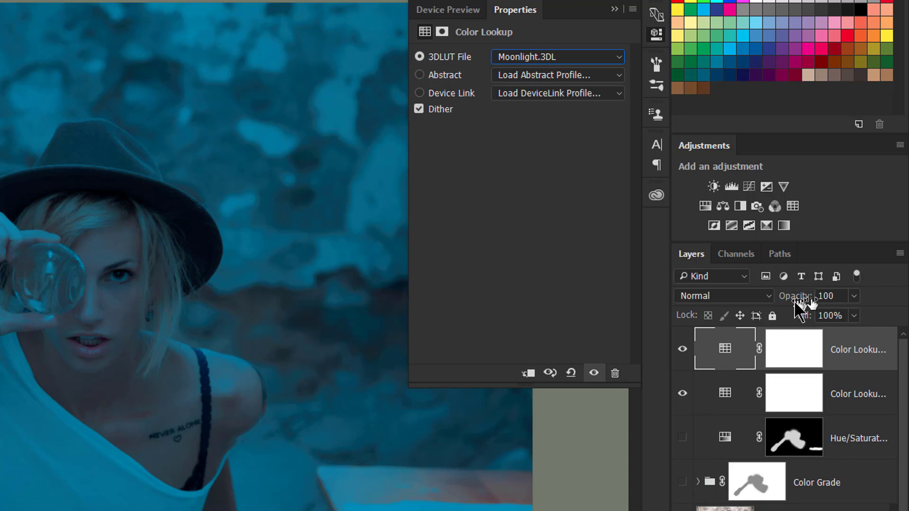
Step: Set the Moonlight Color Lookup layer's opacity to 25% and collapse its properties
{"action": "left_click", "coordinate": [833, 296]}
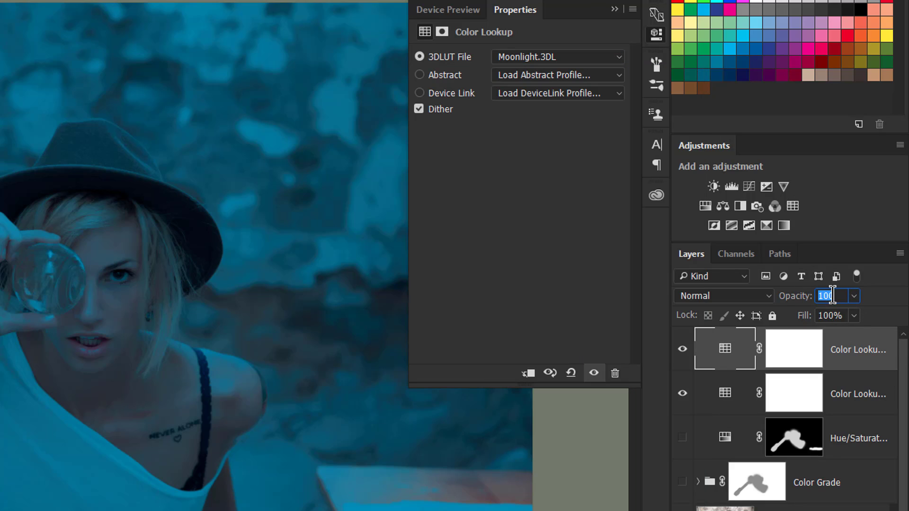
{"action": "type", "text": "25"}
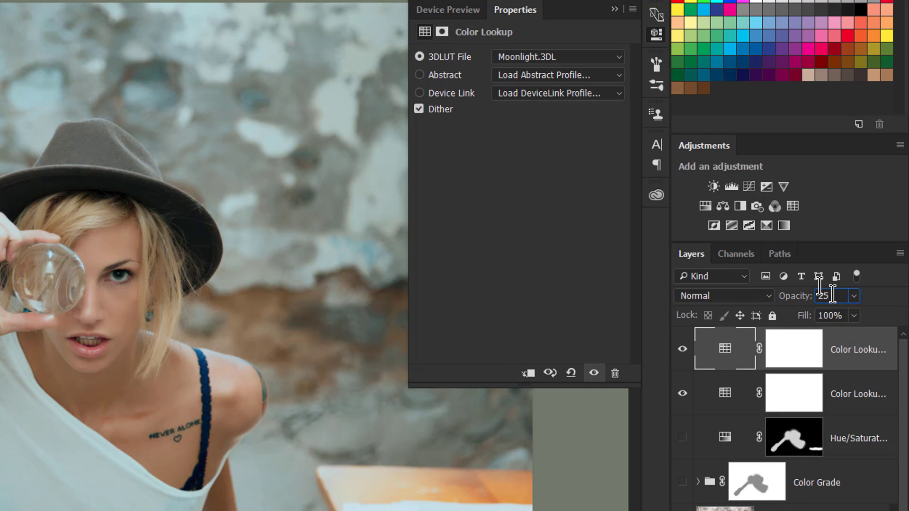
{"action": "left_click", "coordinate": [615, 10]}
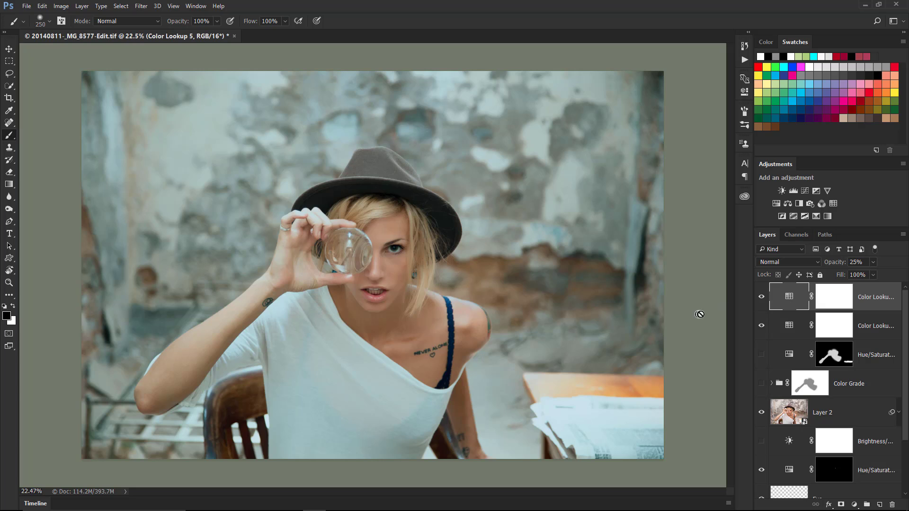
Step: Hide both new Color Lookup layers and expand the Color Grade group to show the layers inside it
{"action": "left_click", "coordinate": [762, 299]}
{"action": "left_click", "coordinate": [762, 326]}
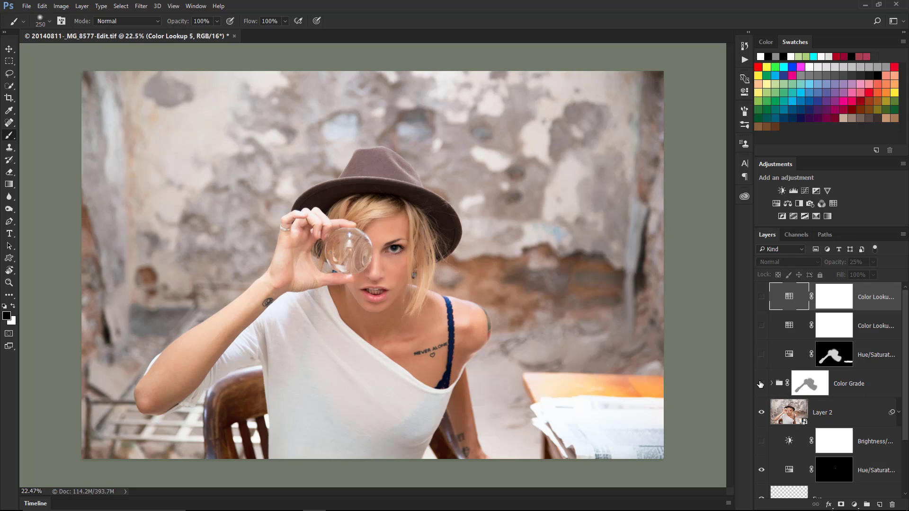
{"action": "left_click", "coordinate": [773, 384]}
{"action": "scroll", "coordinate": [814, 365], "scroll_direction": "down", "scroll_amount": 2}
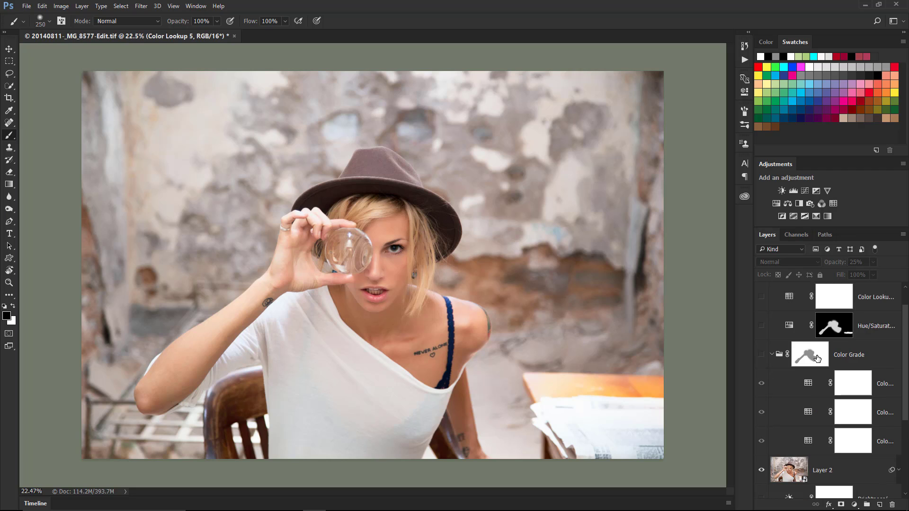
Step: Inspect the LUT and opacity settings of each of the three Color Lookup layers inside the Color Grade group
{"action": "double_click", "coordinate": [809, 356]}
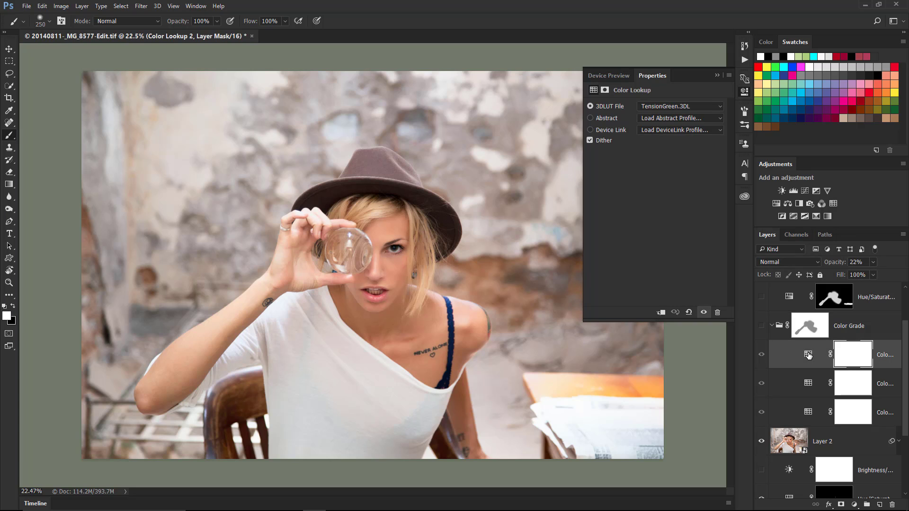
{"action": "left_click", "coordinate": [808, 384]}
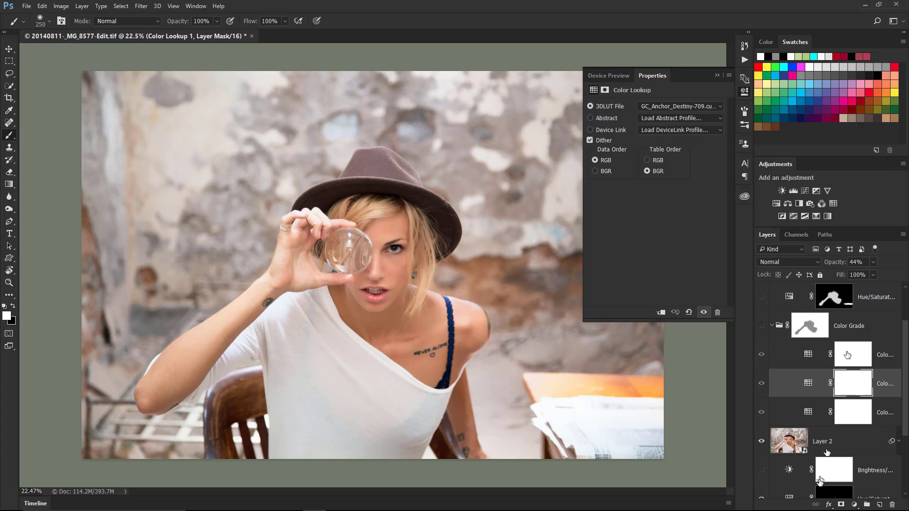
{"action": "left_click", "coordinate": [810, 417]}
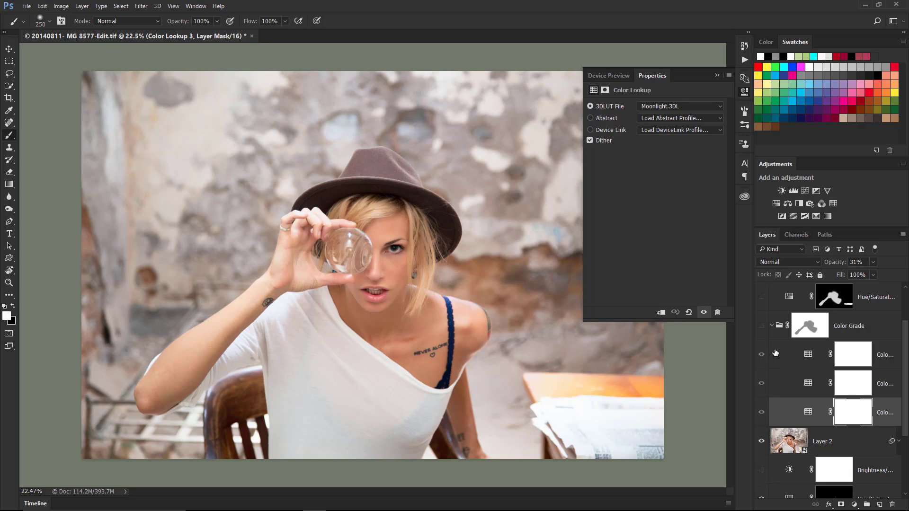
Step: Show the Color Grade group, collapse the properties, and view the group's mask on its own before returning to the portrait
{"action": "left_click", "coordinate": [761, 327]}
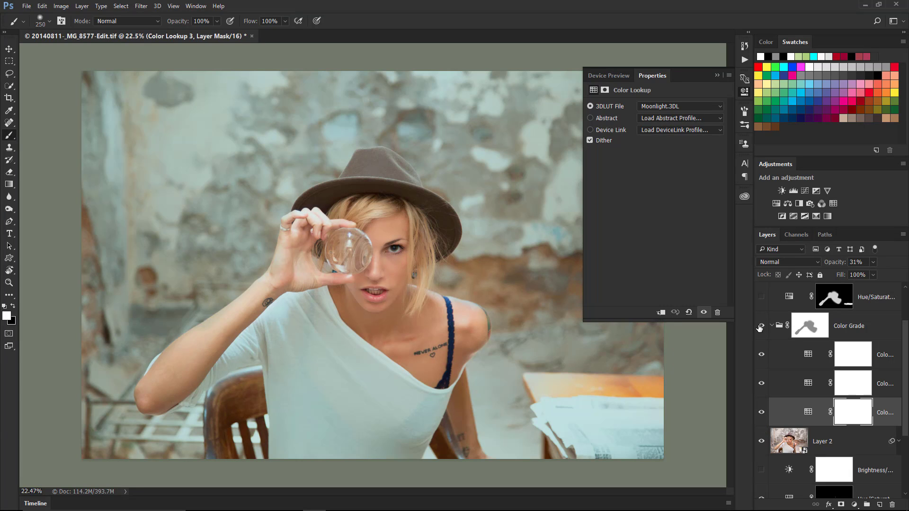
{"action": "left_click", "coordinate": [716, 75]}
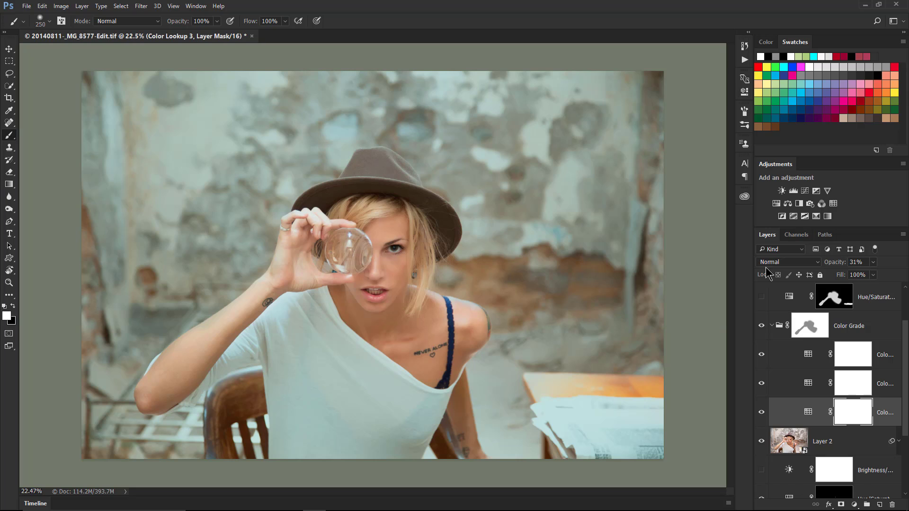
{"action": "left_click", "coordinate": [808, 329], "text": "alt"}
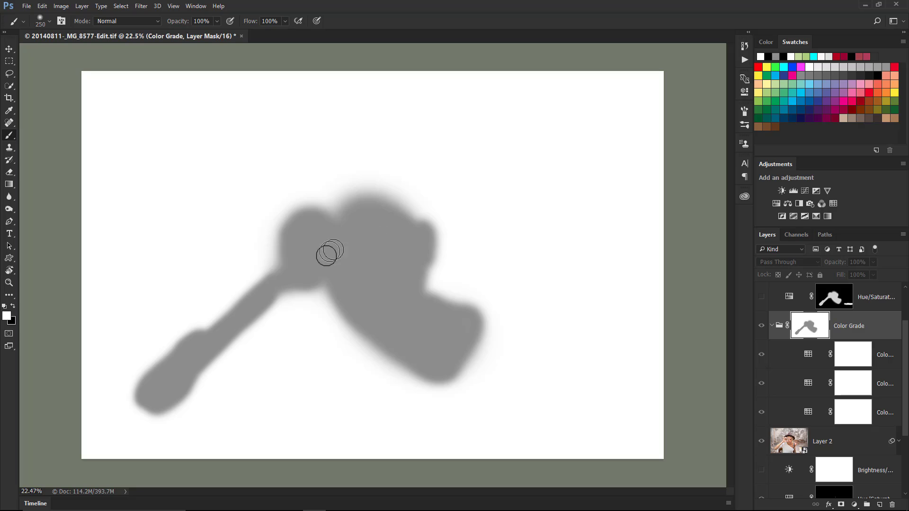
{"action": "left_click", "coordinate": [808, 330], "text": "alt"}
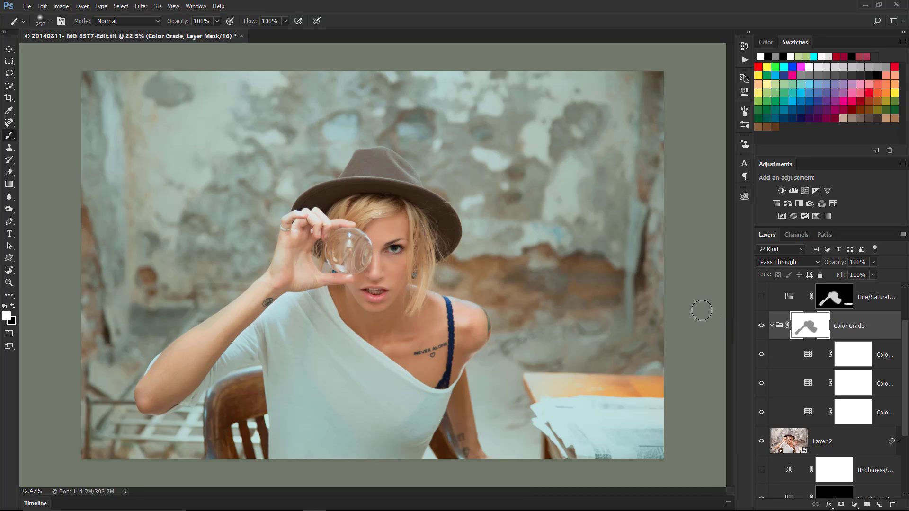
Step: Inspect the Yellows range of the Hue/Saturation layer above Color Grade and compare the portrait with the group hidden and shown
{"action": "double_click", "coordinate": [788, 298]}
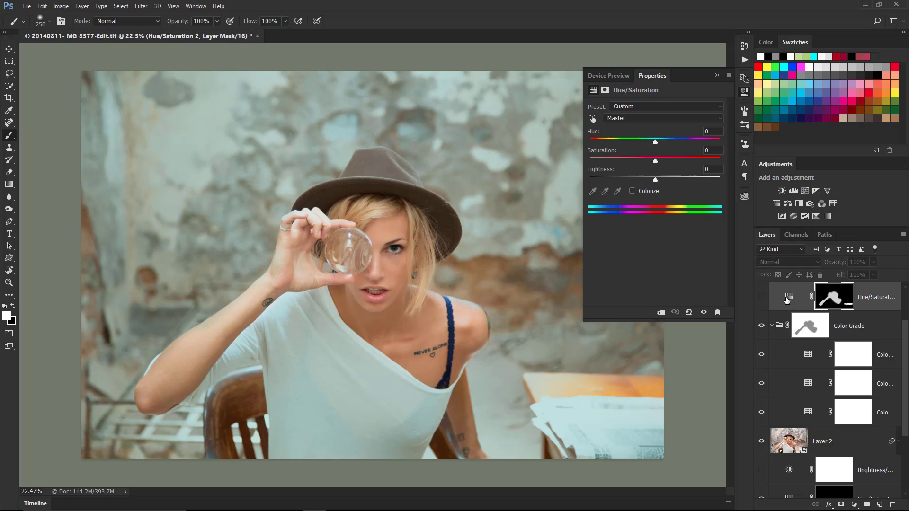
{"action": "left_click", "coordinate": [630, 119]}
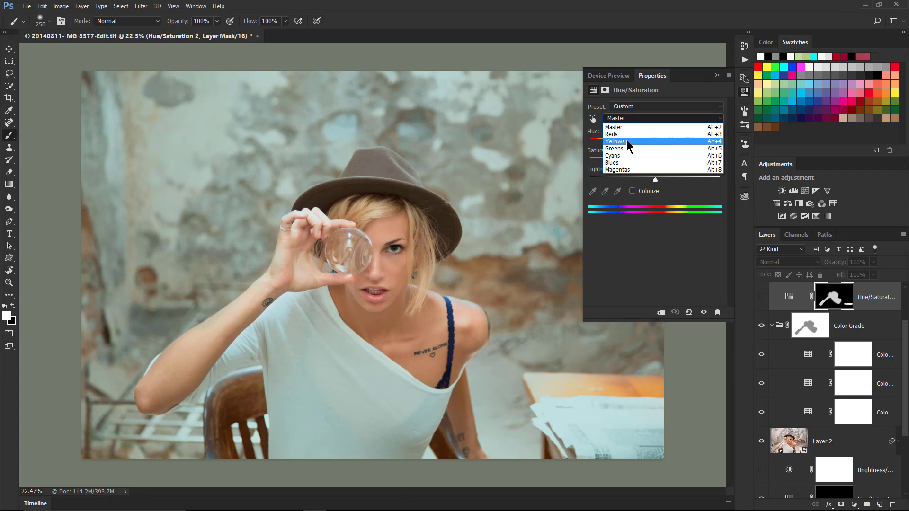
{"action": "left_click", "coordinate": [627, 141]}
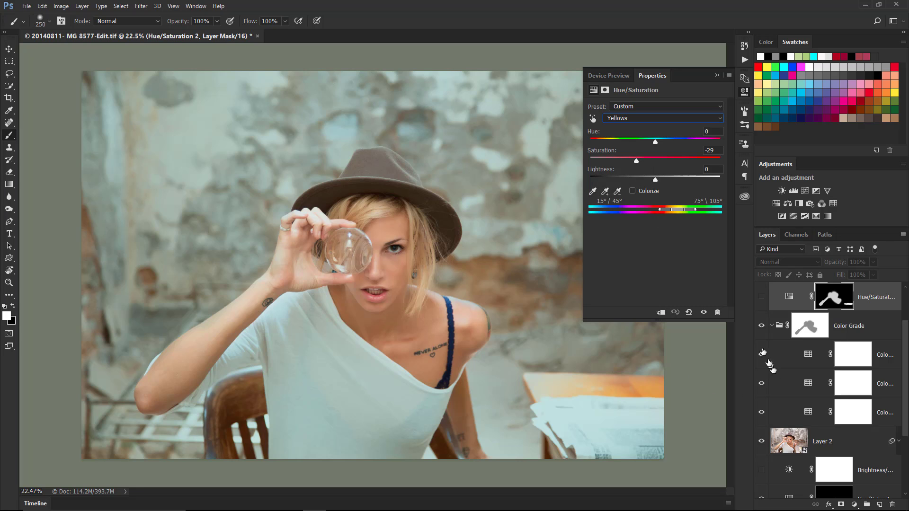
{"action": "left_click", "coordinate": [761, 327]}
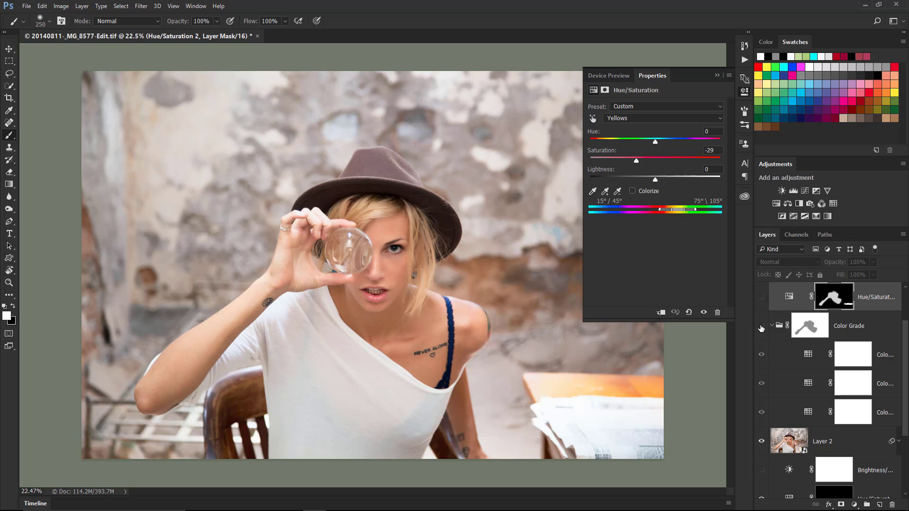
{"action": "left_click", "coordinate": [761, 326]}
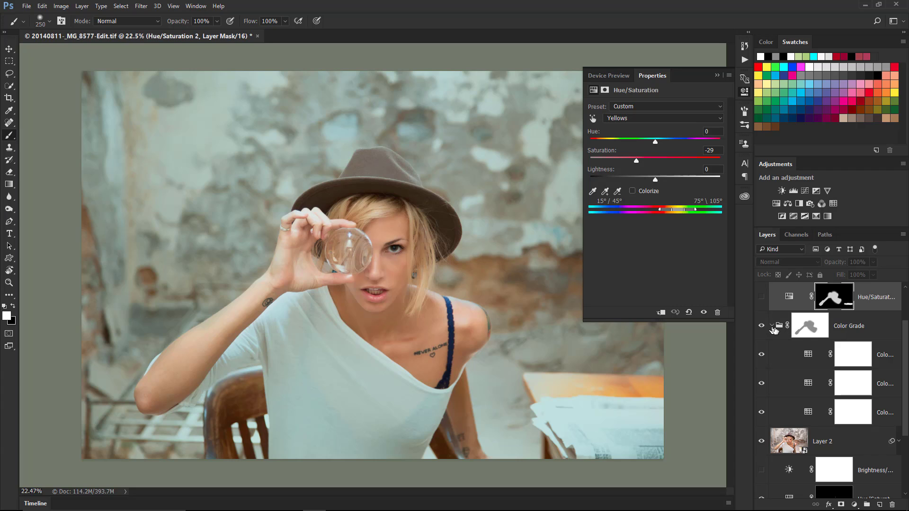
Step: Compare the skin tones with the Hue/Saturation layer on and off, leave it visible, and collapse its properties
{"action": "left_click", "coordinate": [762, 297]}
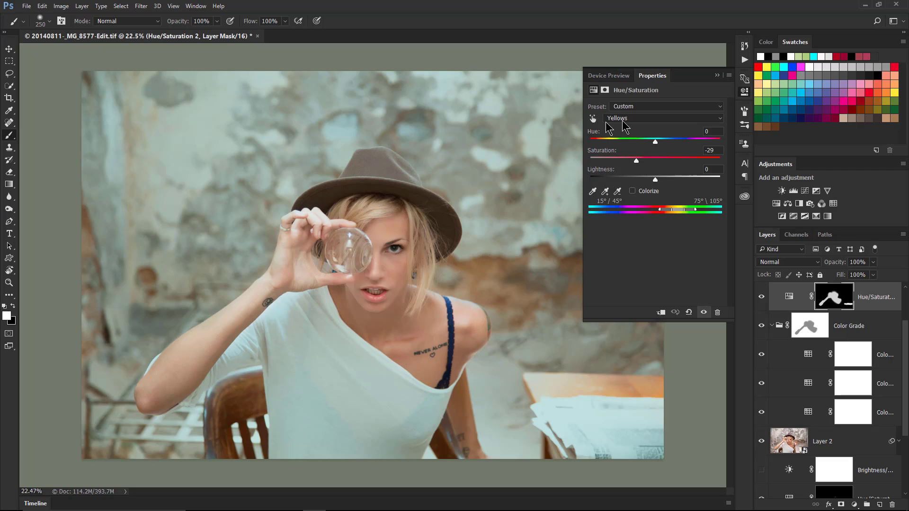
{"action": "left_click", "coordinate": [761, 297]}
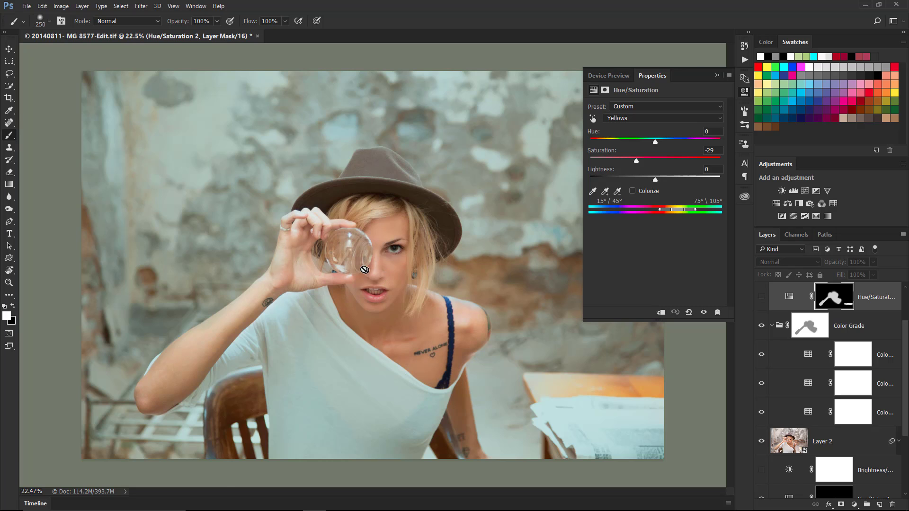
{"action": "scroll", "coordinate": [374, 270], "scroll_direction": "up", "scroll_amount": 2}
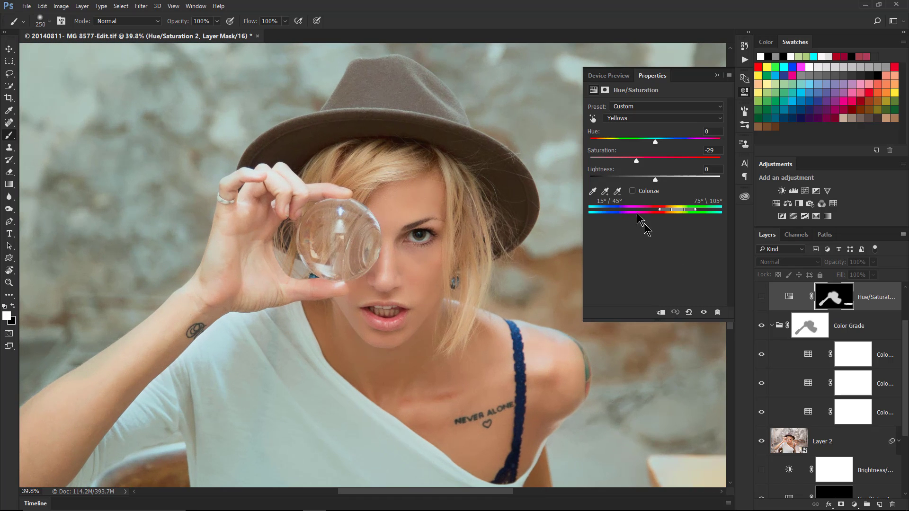
{"action": "left_click", "coordinate": [762, 298]}
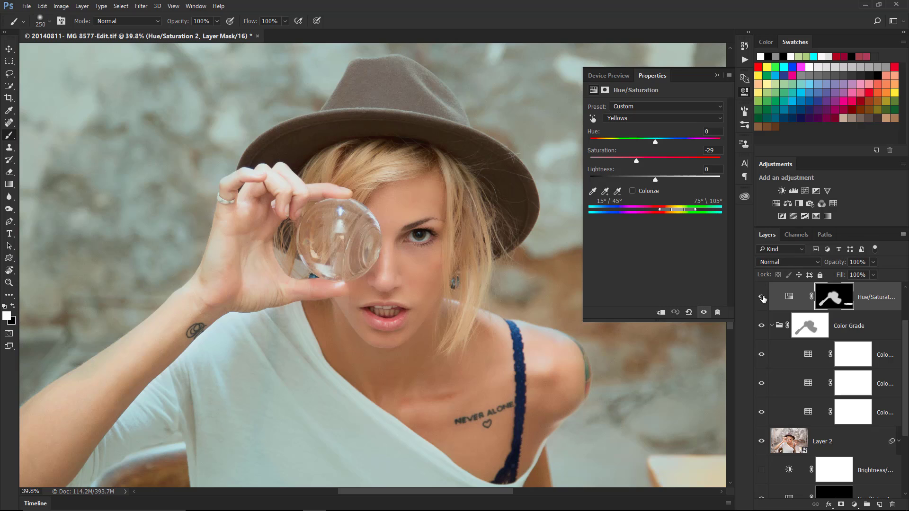
{"action": "left_click", "coordinate": [762, 298]}
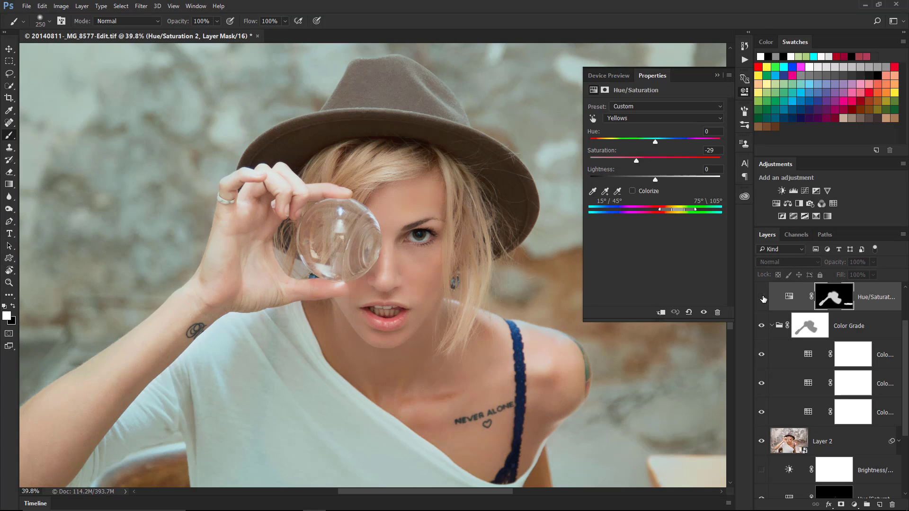
{"action": "left_click", "coordinate": [762, 298]}
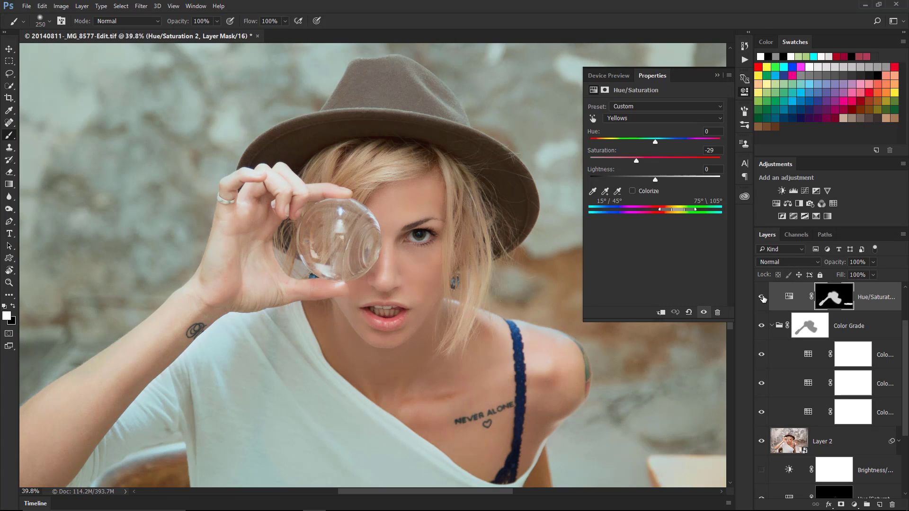
{"action": "scroll", "coordinate": [552, 251], "scroll_direction": "down", "scroll_amount": 5}
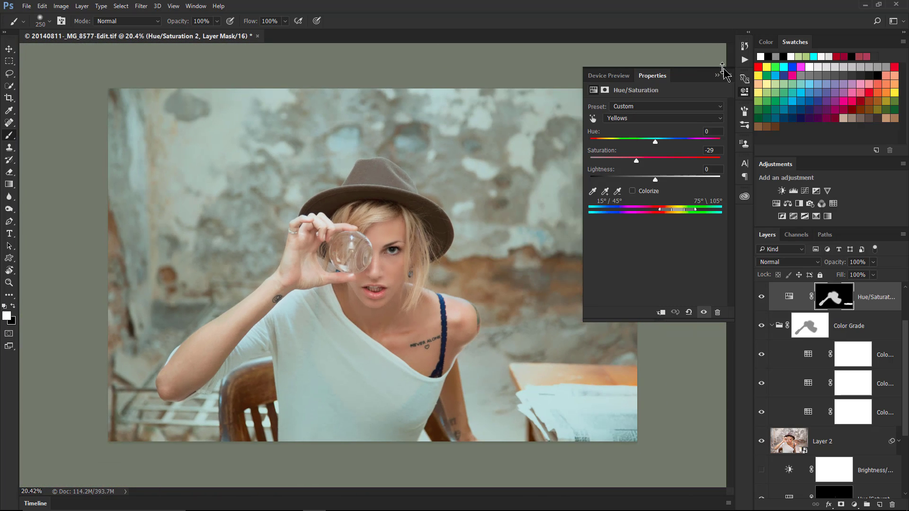
{"action": "left_click", "coordinate": [718, 76]}
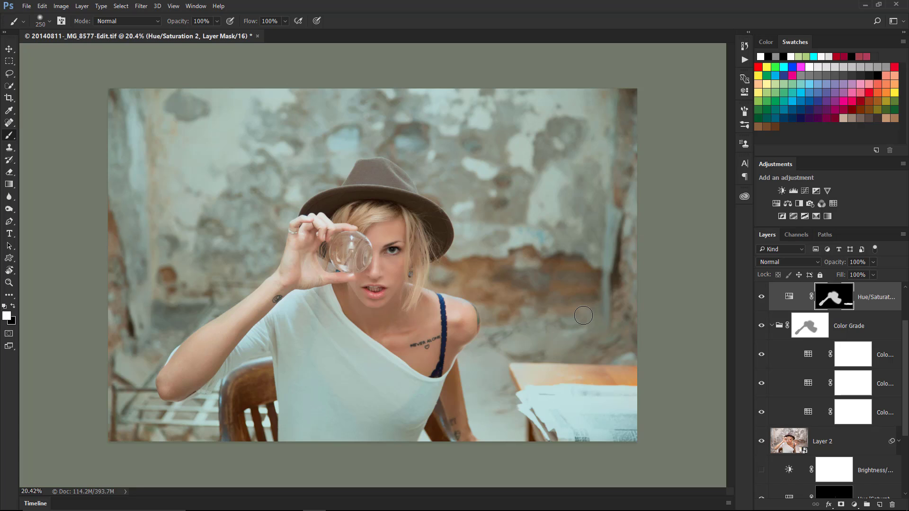
Step: Switch to Lightroom and select the color-graded copy of the portrait among the neighbouring photos for review in Develop
{"action": "mouse_move", "coordinate": [337, 510]}
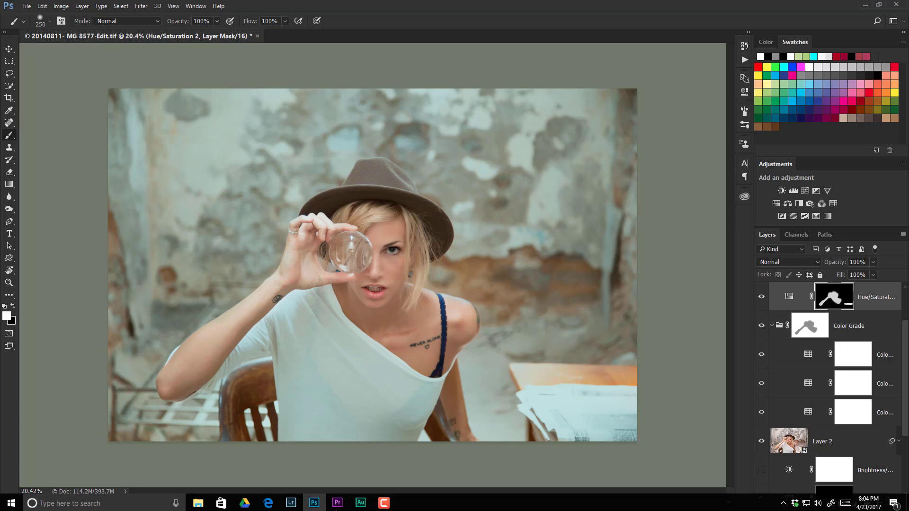
{"action": "left_click", "coordinate": [291, 502]}
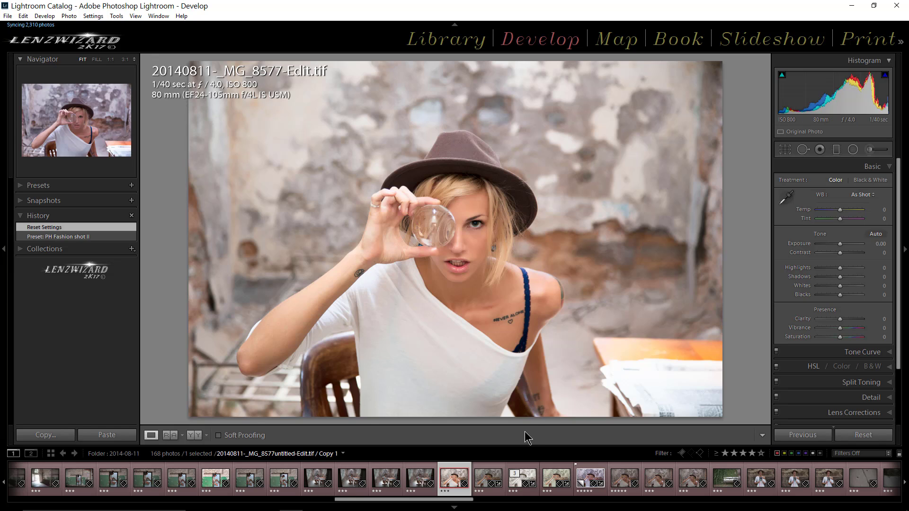
{"action": "left_click", "coordinate": [556, 471]}
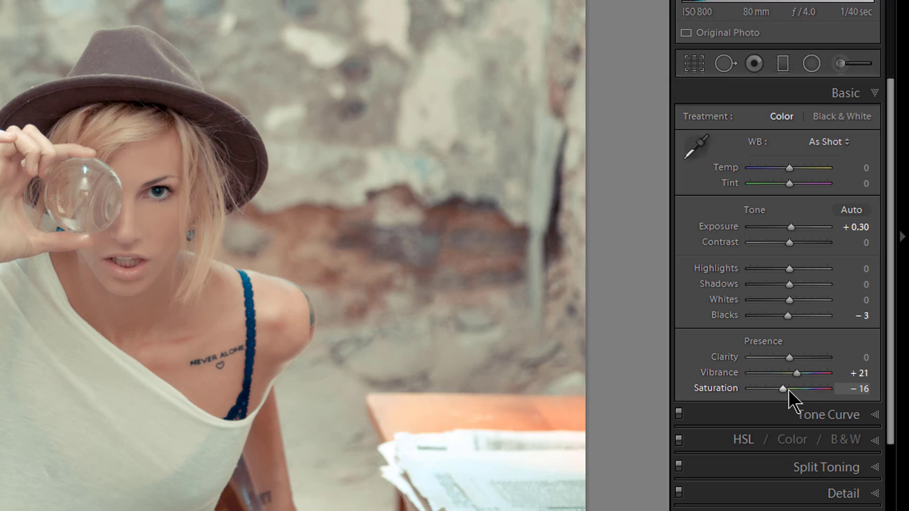
Step: Open the Tone Curve settings, reset the Darks value to compare the portrait without it, and undo the reset
{"action": "left_click", "coordinate": [734, 419]}
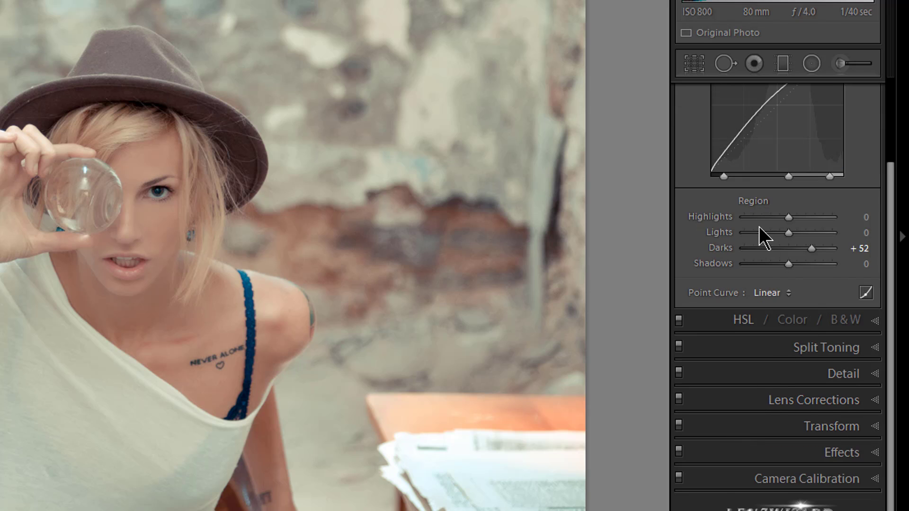
{"action": "scroll", "coordinate": [759, 226], "scroll_direction": "up", "scroll_amount": 3}
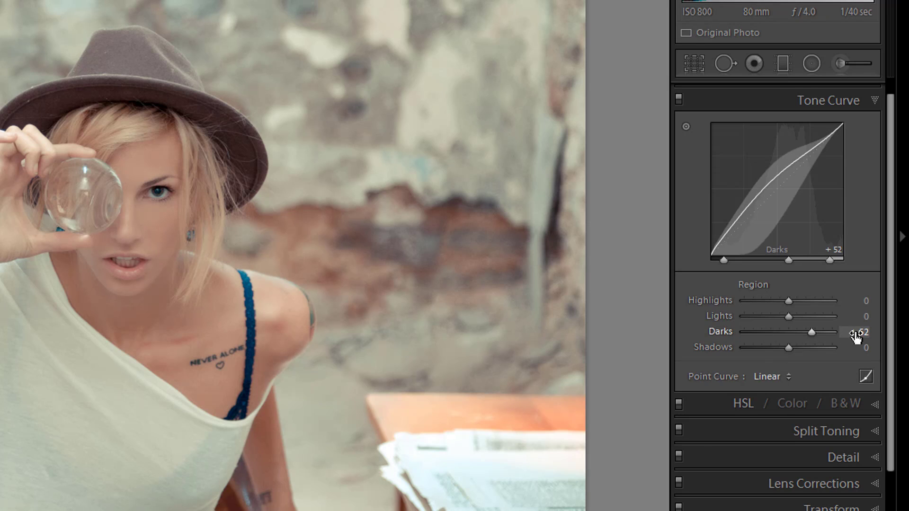
{"action": "double_click", "coordinate": [729, 335]}
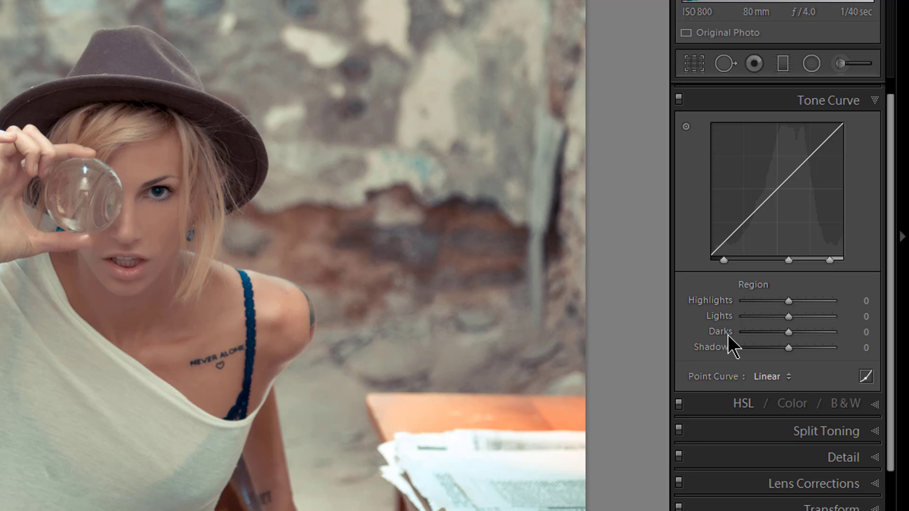
{"action": "key", "text": "ctrl+z"}
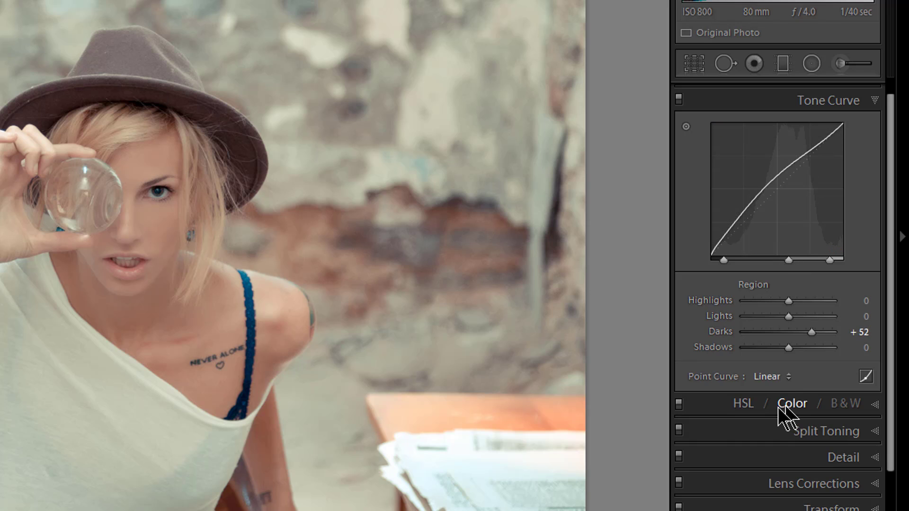
Step: Review the HSL adjustments of the graded portrait, examining the Hue, Saturation and Luminance values of each color
{"action": "left_click", "coordinate": [717, 406]}
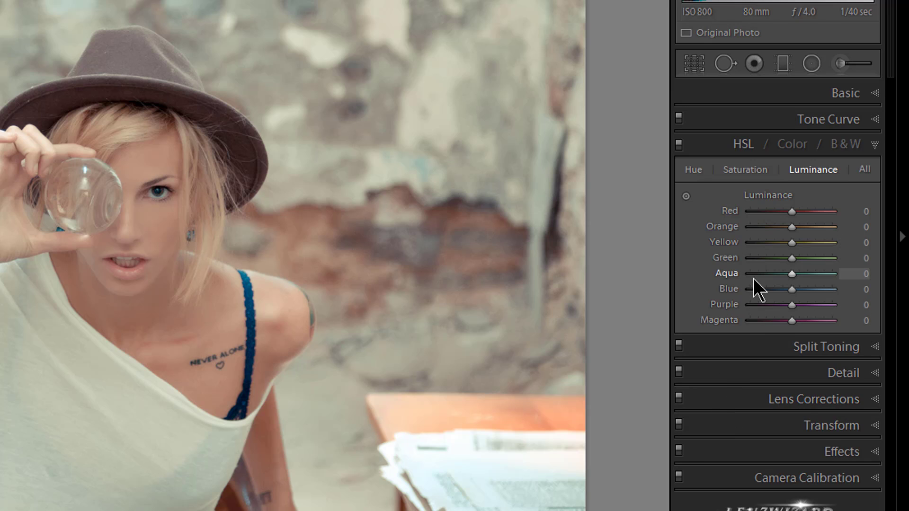
{"action": "left_click", "coordinate": [730, 147]}
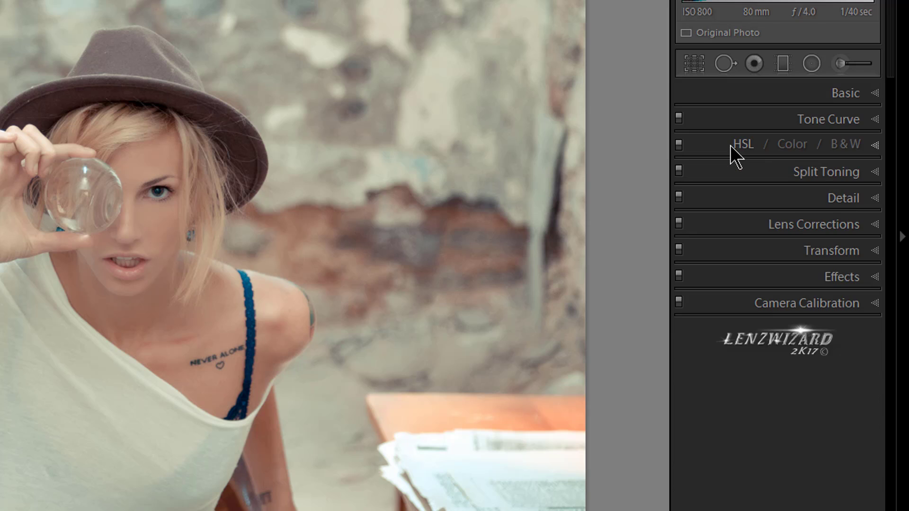
{"action": "left_click", "coordinate": [730, 145]}
{"action": "left_click", "coordinate": [696, 170]}
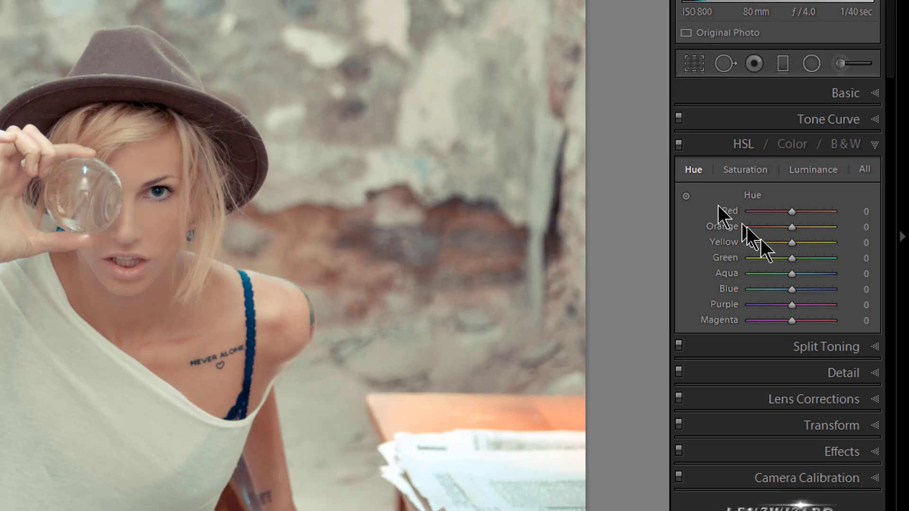
{"action": "left_click", "coordinate": [741, 172]}
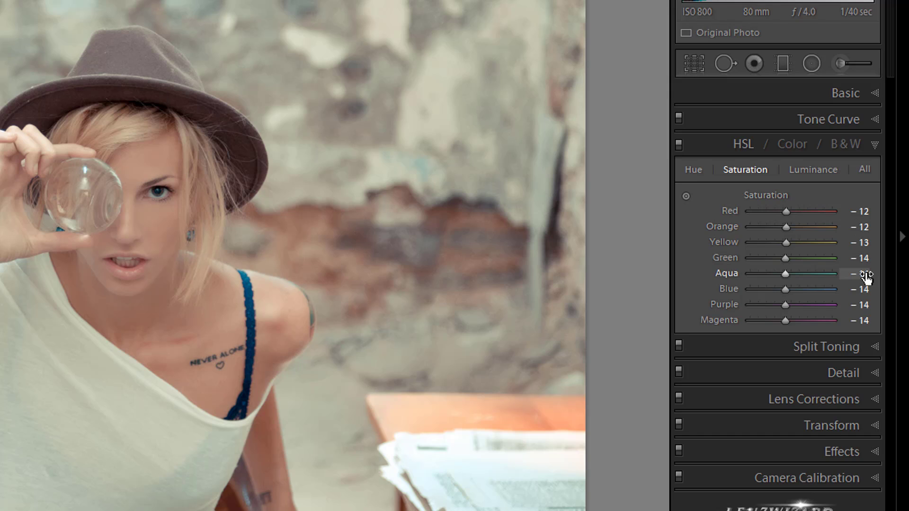
{"action": "left_click", "coordinate": [801, 172]}
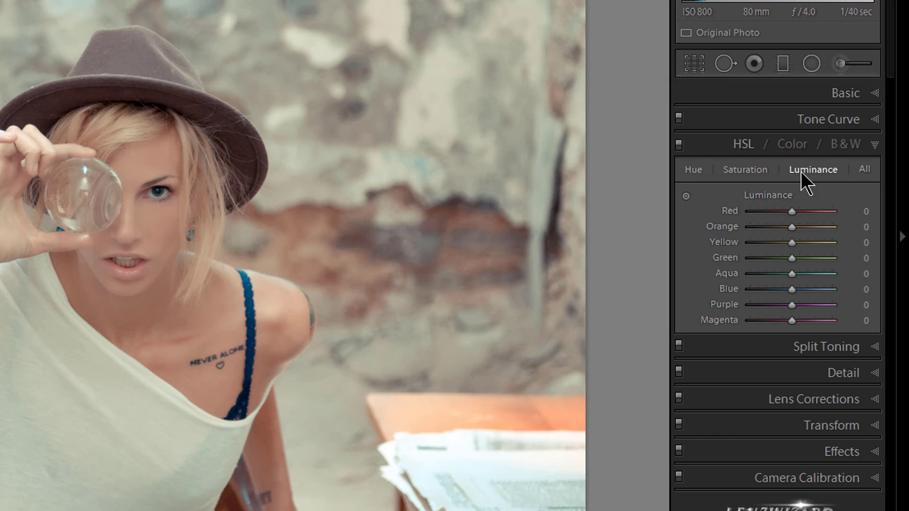
{"action": "left_click", "coordinate": [767, 172]}
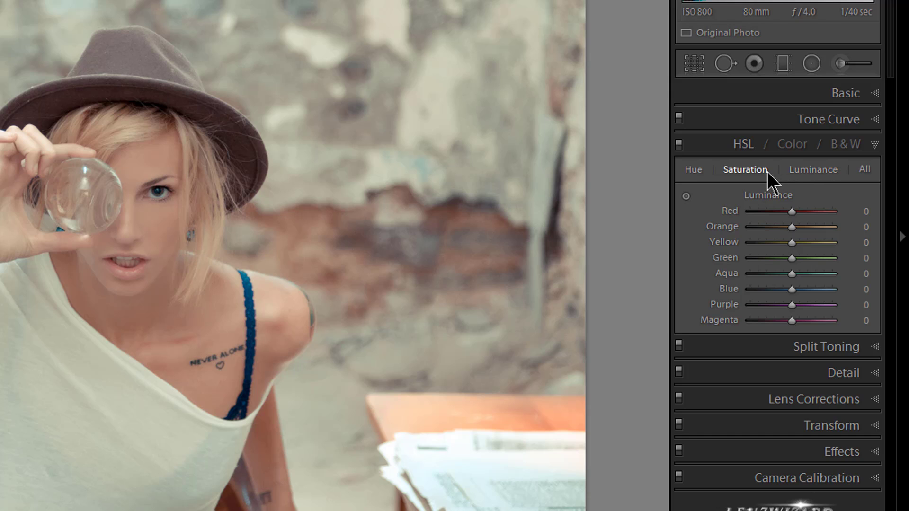
Step: Examine the Split Toning values for highlights and shadows, and open the Detail settings with sharpening and noise reduction
{"action": "left_click", "coordinate": [769, 348]}
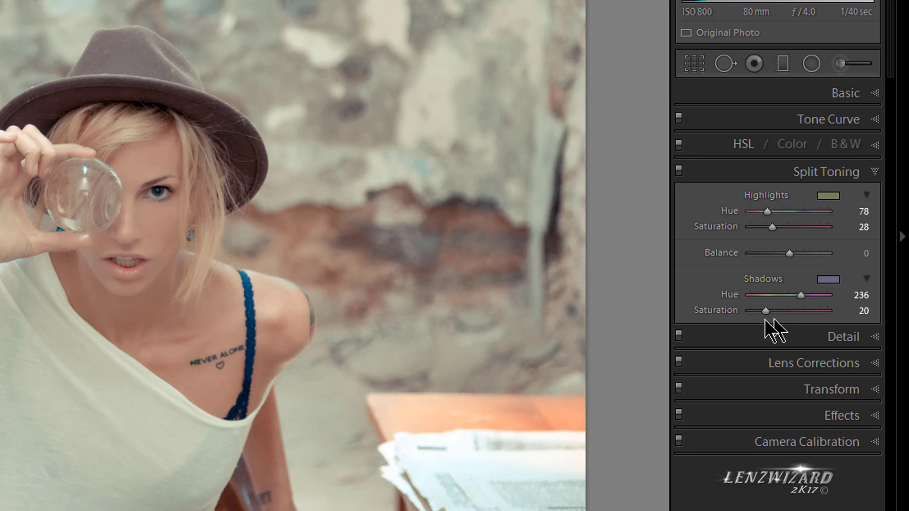
{"action": "left_click", "coordinate": [738, 335]}
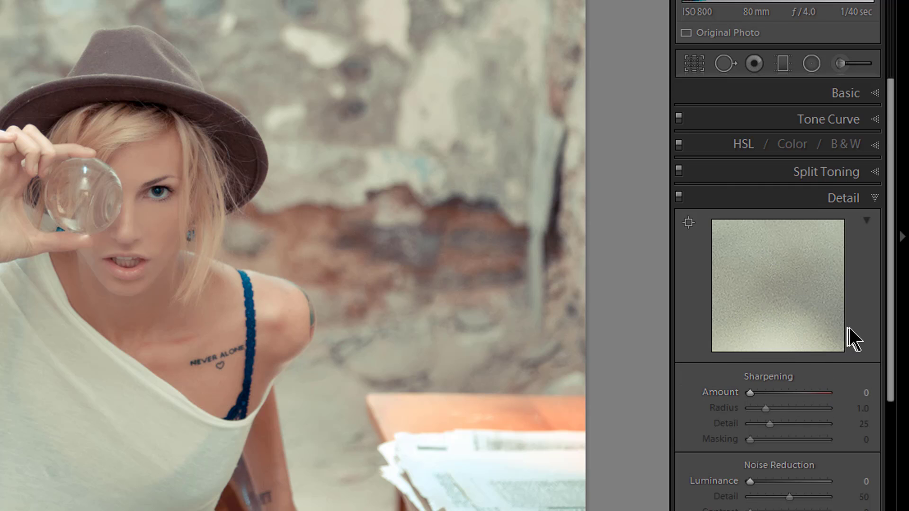
Step: Turn on Remove Chromatic Aberration and Enable Profile Corrections in the graded portrait's Lens Corrections
{"action": "scroll", "coordinate": [848, 337], "scroll_direction": "down", "scroll_amount": 4}
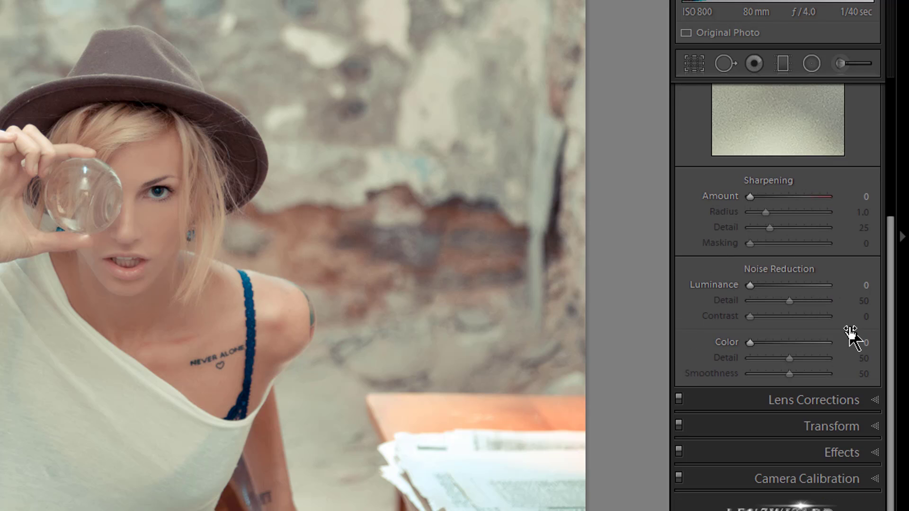
{"action": "left_click", "coordinate": [738, 398]}
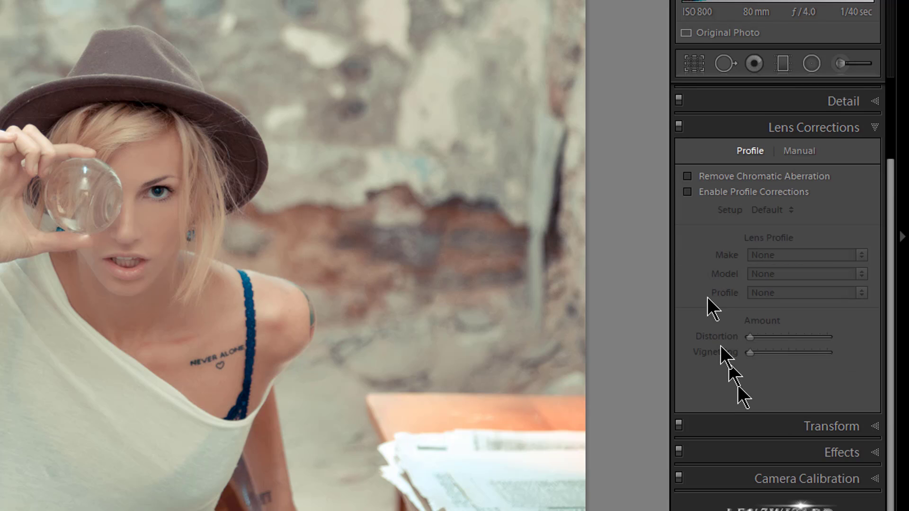
{"action": "left_click", "coordinate": [687, 176]}
{"action": "left_click", "coordinate": [688, 192]}
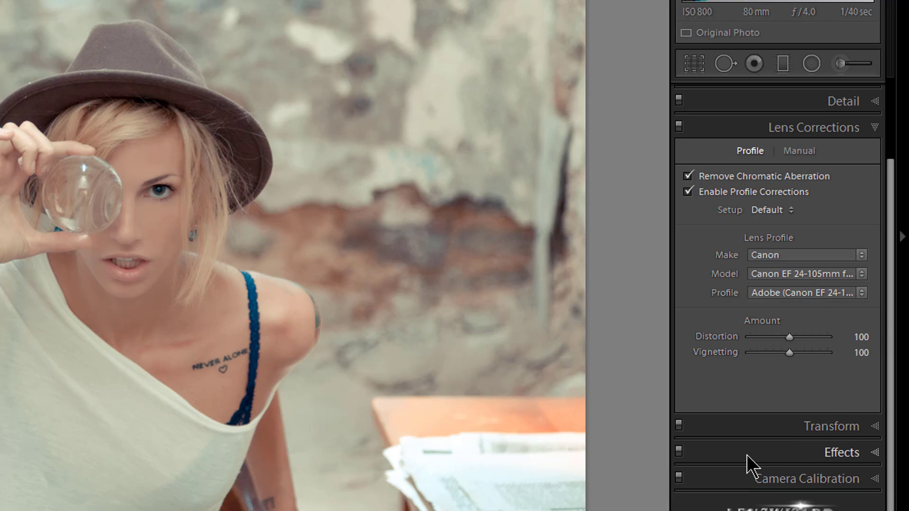
Step: Review the Transform and Effects settings, and examine the red, green and blue primary values in Camera Calibration
{"action": "left_click", "coordinate": [732, 425]}
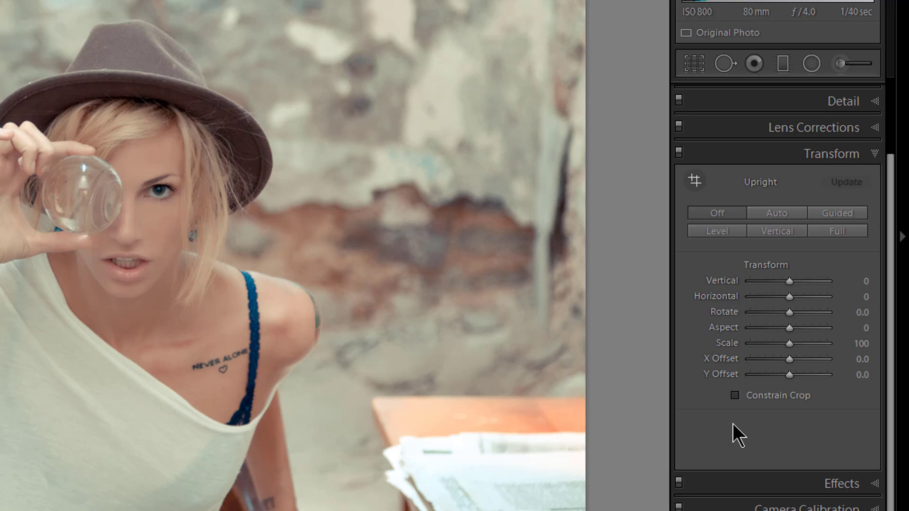
{"action": "left_click", "coordinate": [777, 488]}
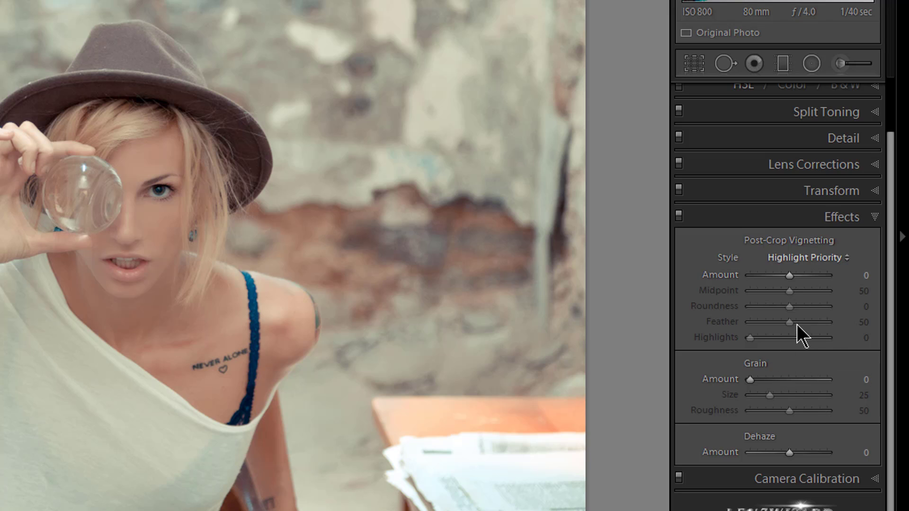
{"action": "left_click", "coordinate": [734, 479]}
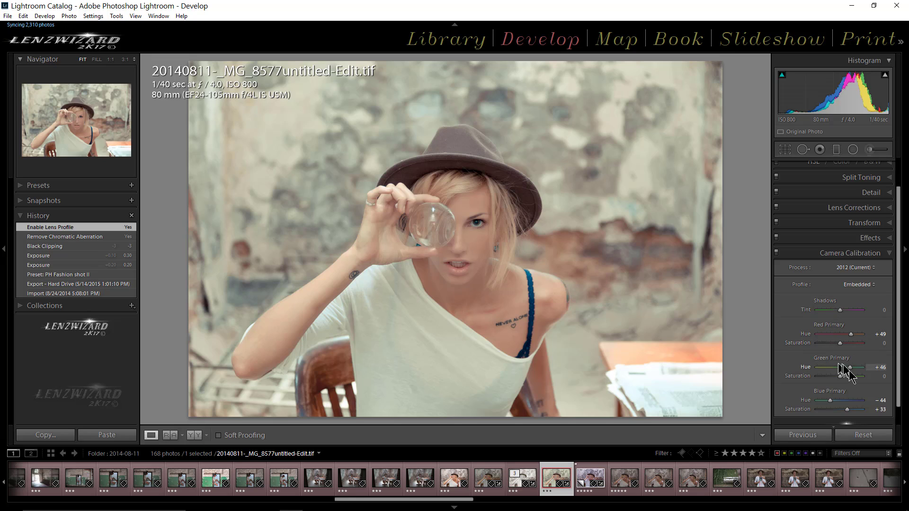
{"action": "scroll", "coordinate": [845, 392], "scroll_direction": "down", "scroll_amount": 1}
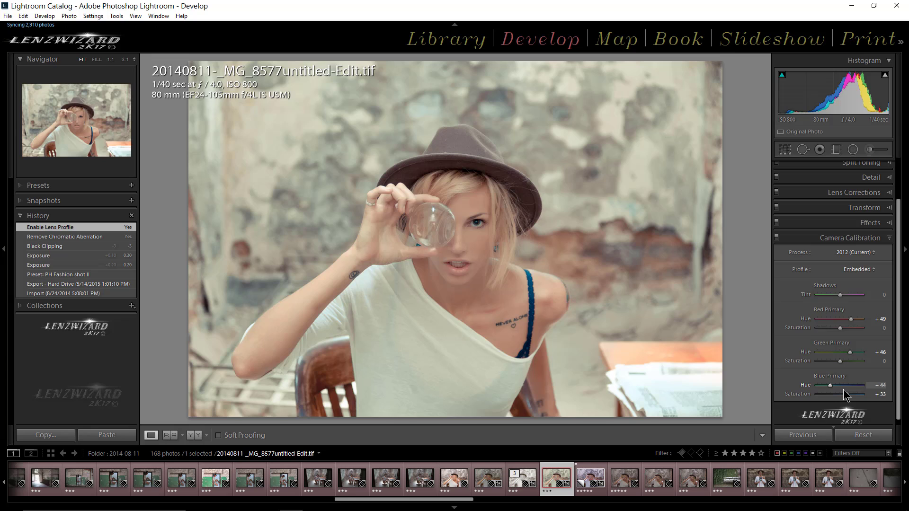
Step: Revisit the HSL Saturation values of the graded portrait and reopen its Tone Curve to examine the Darks region
{"action": "scroll", "coordinate": [832, 303], "scroll_direction": "up", "scroll_amount": 2}
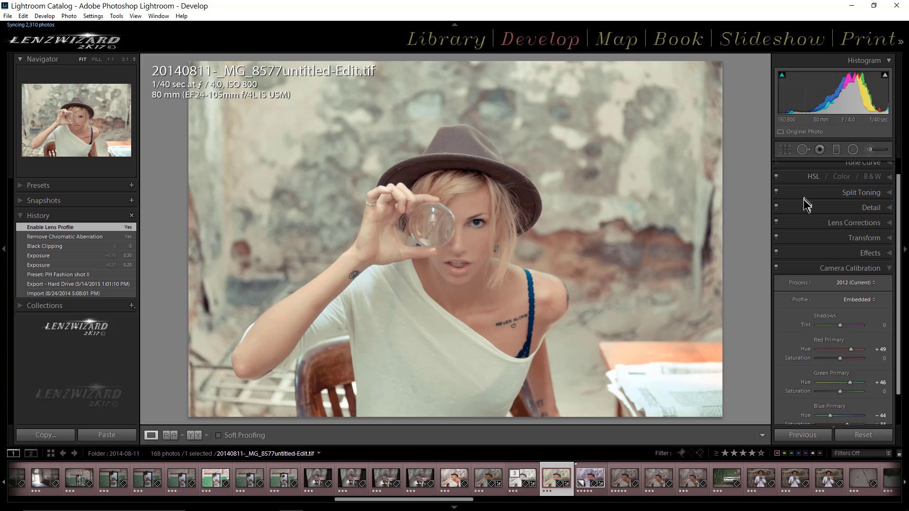
{"action": "left_click", "coordinate": [794, 180]}
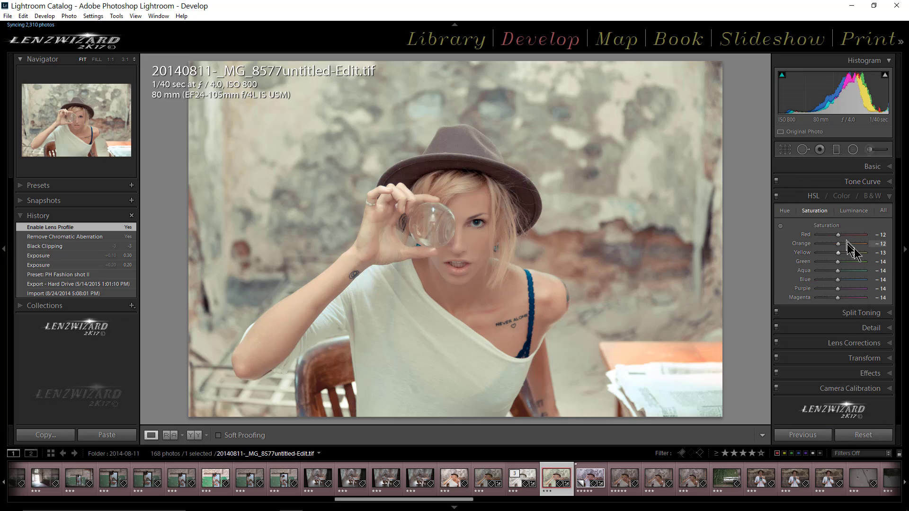
{"action": "left_click", "coordinate": [822, 184]}
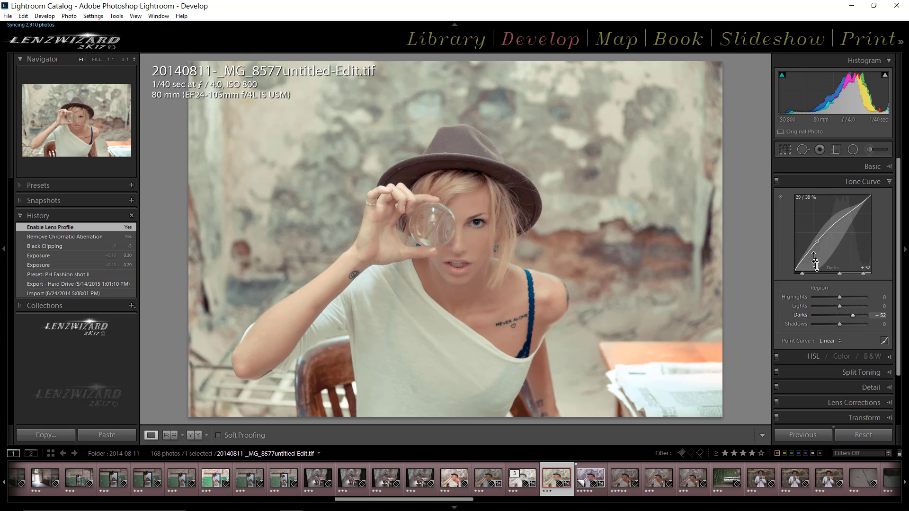